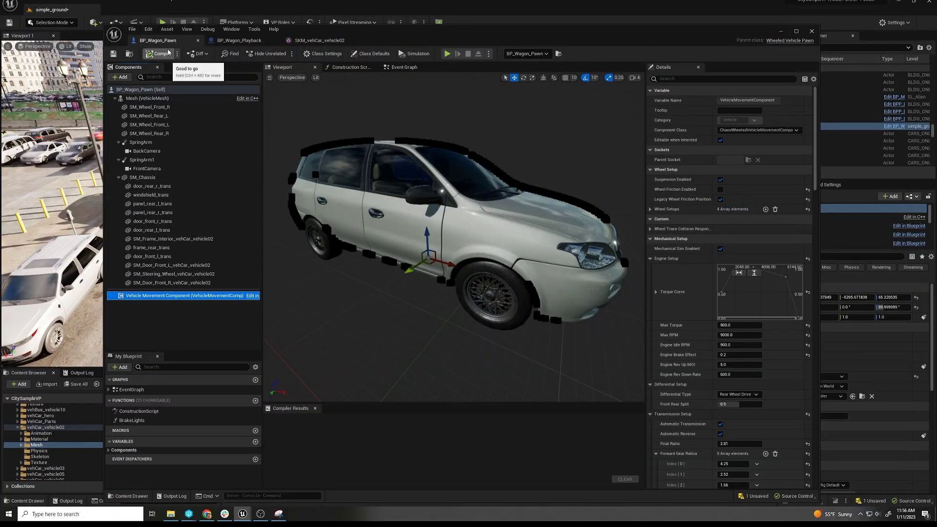
# Compare the BP_Wagon_Pawn and BP_Wagon_Playback blueprints and the SKM_vehCar_vehicle02 skeletal mesh, and return to the level.
pyautogui.click(148, 107)
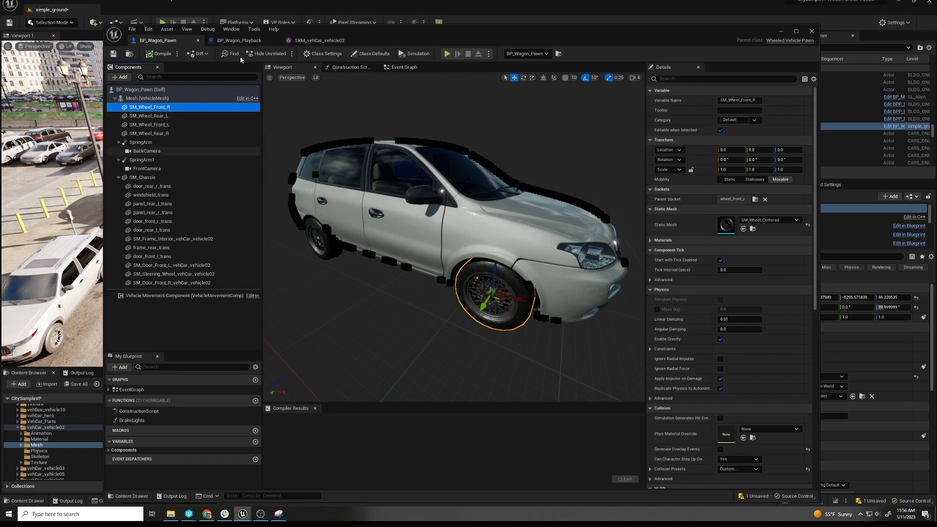
pyautogui.click(254, 41)
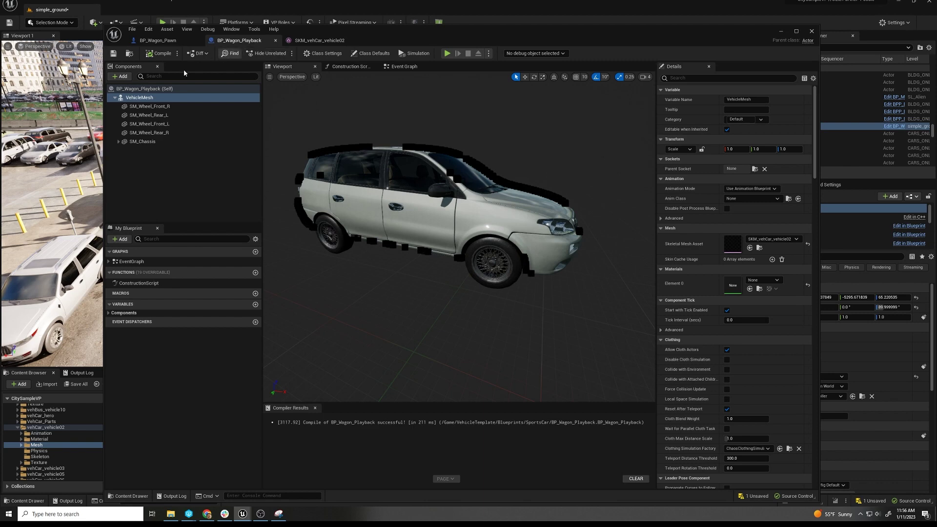
pyautogui.click(322, 41)
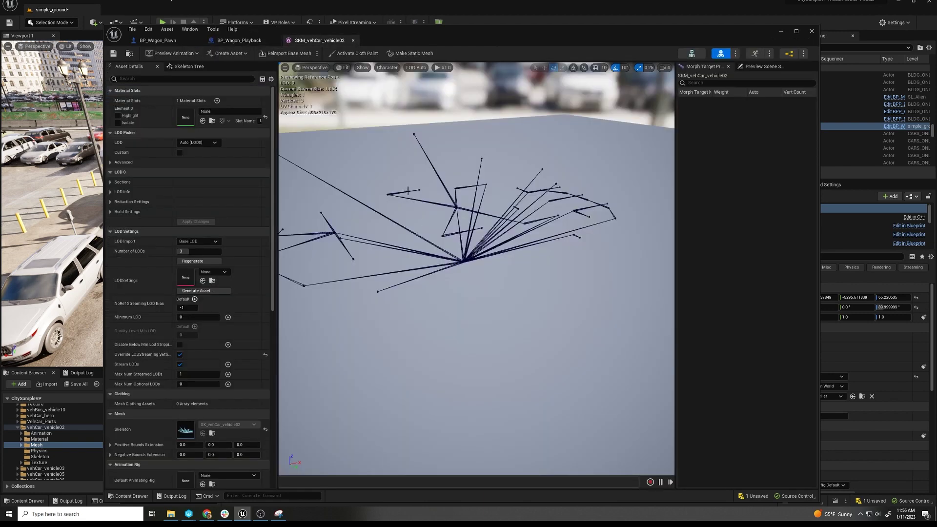
pyautogui.click(249, 42)
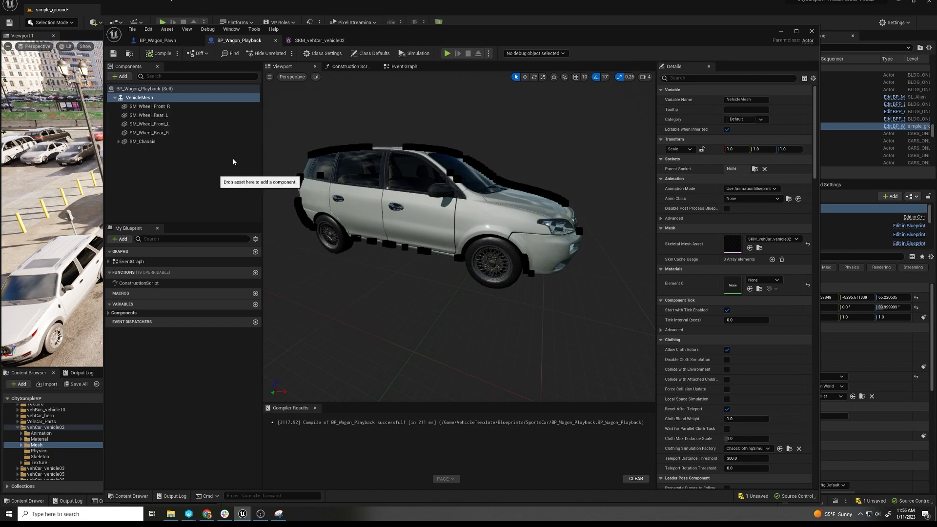
pyautogui.click(160, 41)
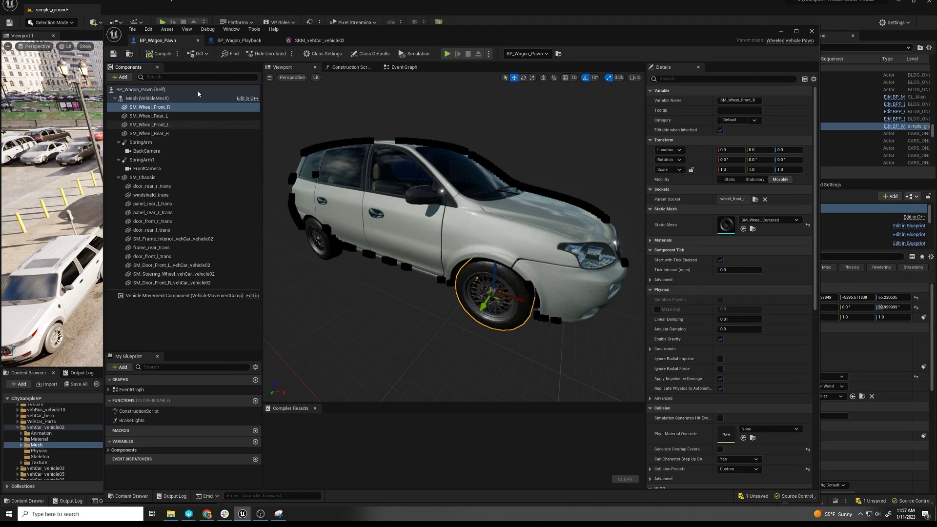
pyautogui.click(240, 41)
pyautogui.click(167, 42)
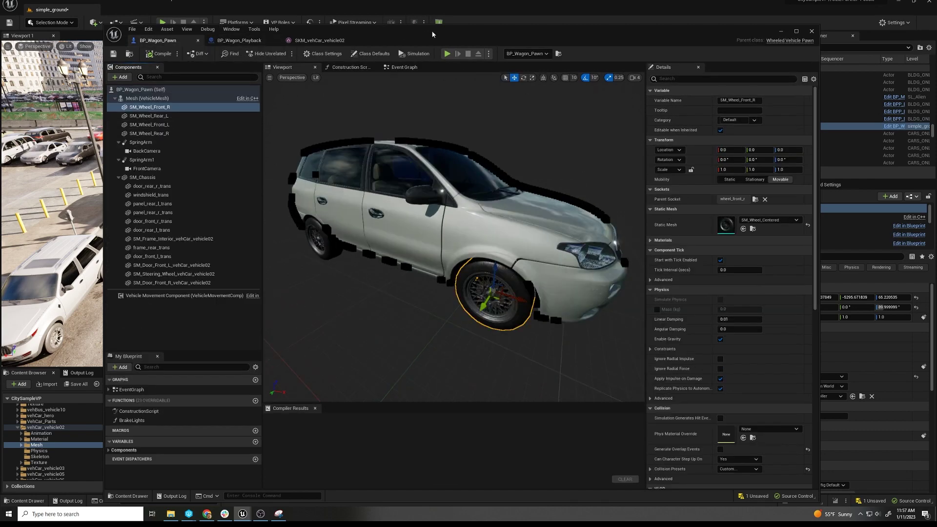
pyautogui.moveTo(436, 30); pyautogui.dragTo(0, 170)
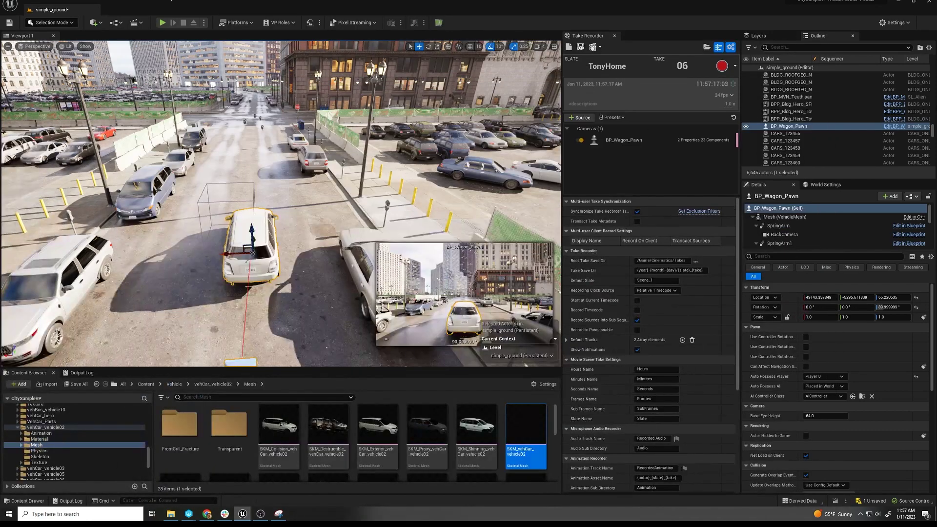
# Select BP_Wagon_Pawn in the level, start playing in the editor and begin recording take 06 of slate TonyHome.
pyautogui.click(789, 127)
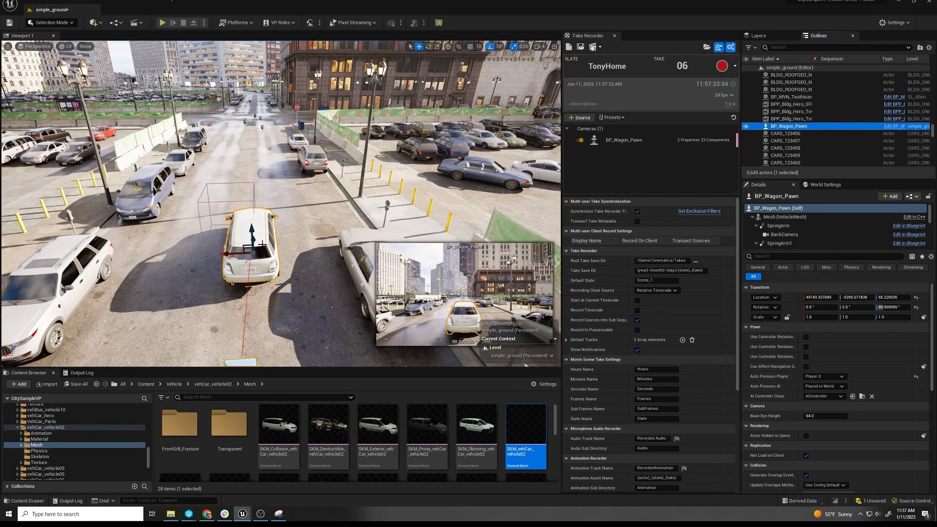
pyautogui.keyDown('alt'); pyautogui.moveTo(305, 211); pyautogui.dragTo(363, 212); pyautogui.keyUp('alt')
pyautogui.moveTo(363, 211); pyautogui.dragTo(354, 211, button='right')
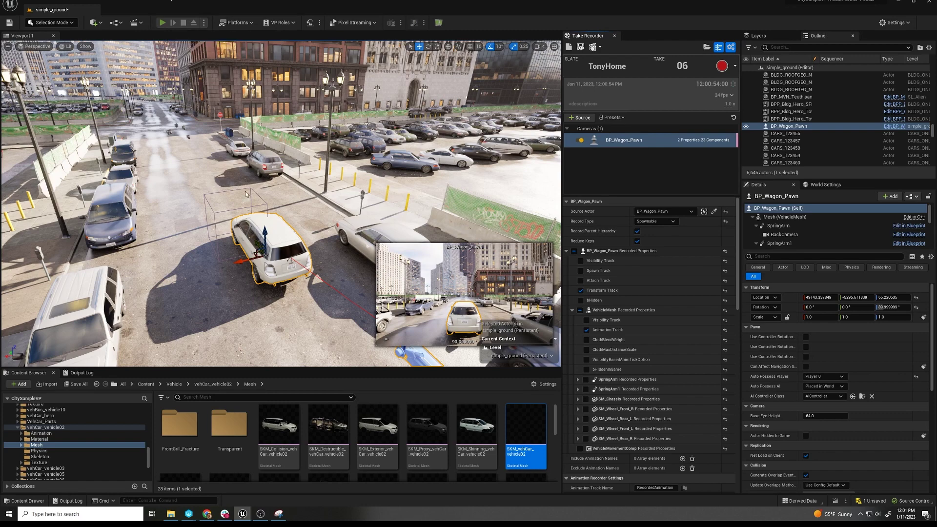
pyautogui.hotkey('alt', 'p')
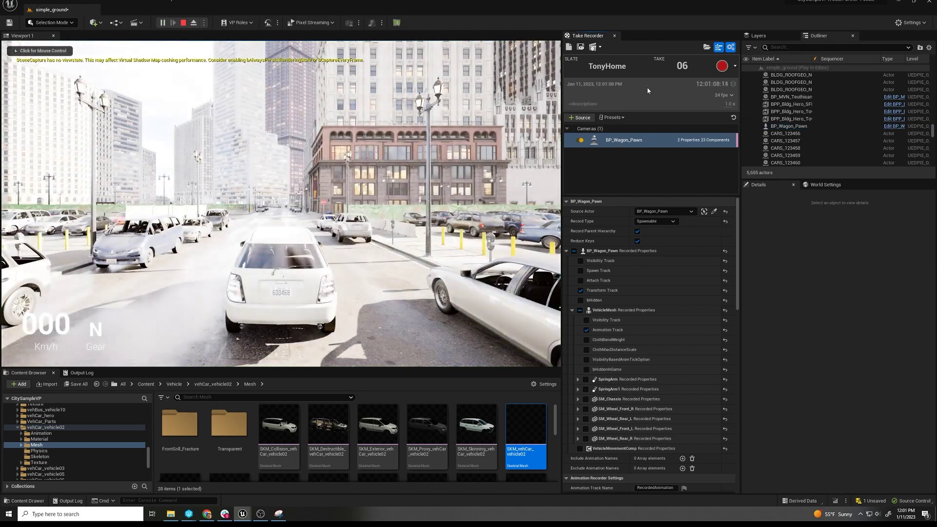
pyautogui.click(722, 66)
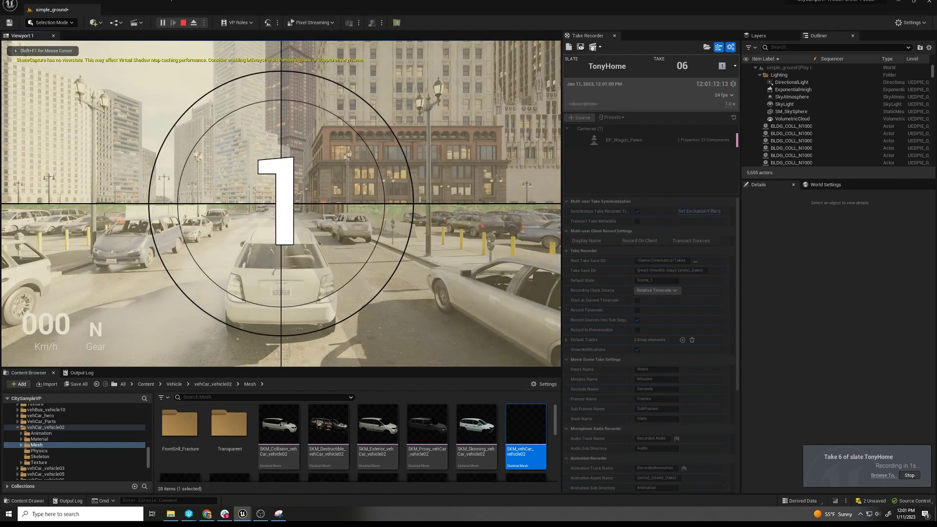
# Drive the wagon down the street, circle in the intersection and reverse, finishing with the recording and play session stopped.
pyautogui.press('w')
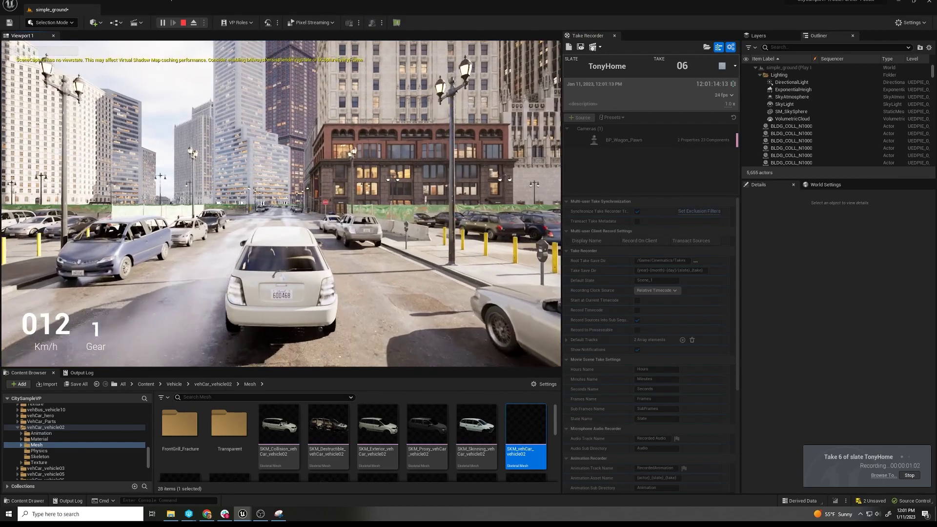
pyautogui.press('d')
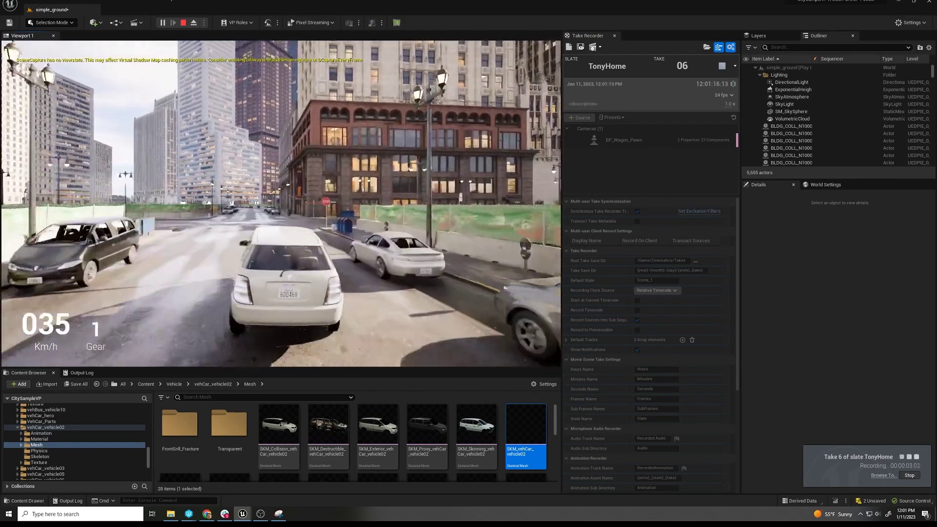
pyautogui.press('a')
pyautogui.press('s')
pyautogui.press('w')
pyautogui.press('a')
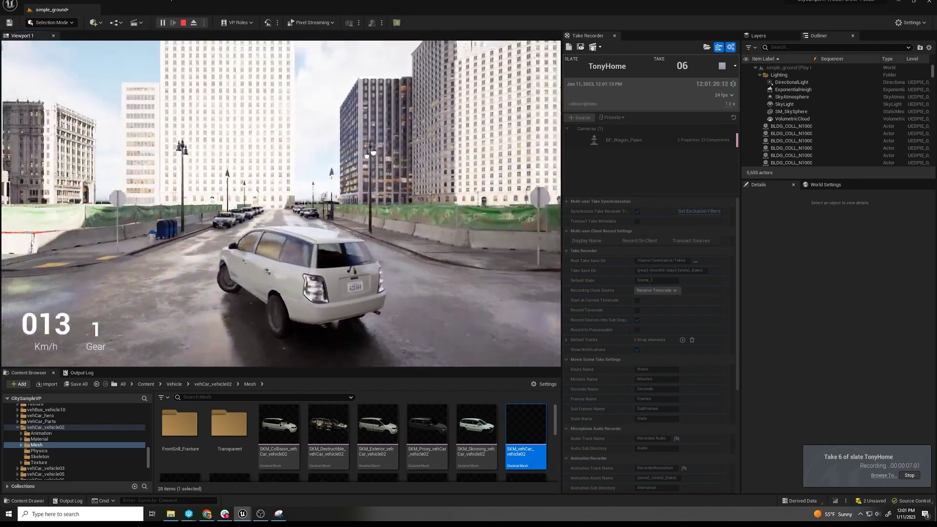
pyautogui.press('s')
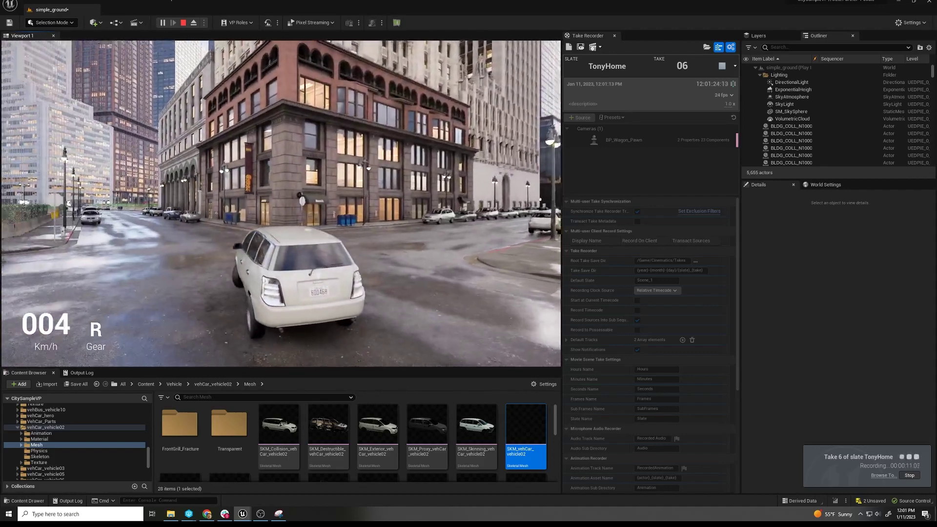
pyautogui.press('Escape')
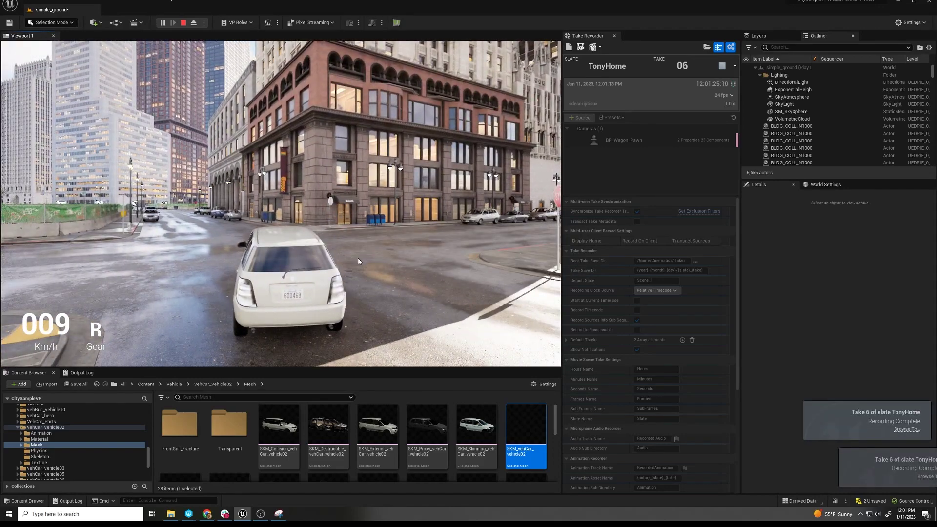
pyautogui.press('Escape')
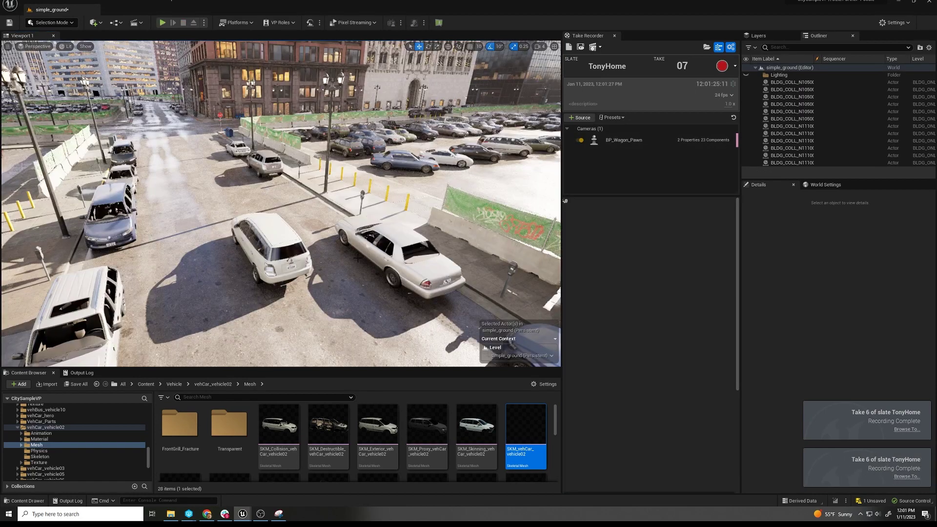
# Open the last recorded take for review in Sequencer, keeping the window clear of the level viewport.
pyautogui.click(358, 257)
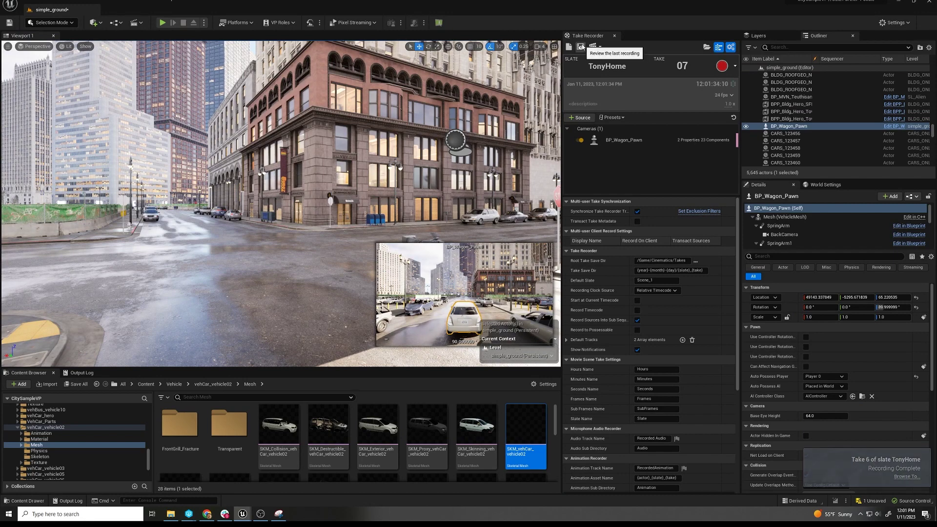
pyautogui.click(581, 46)
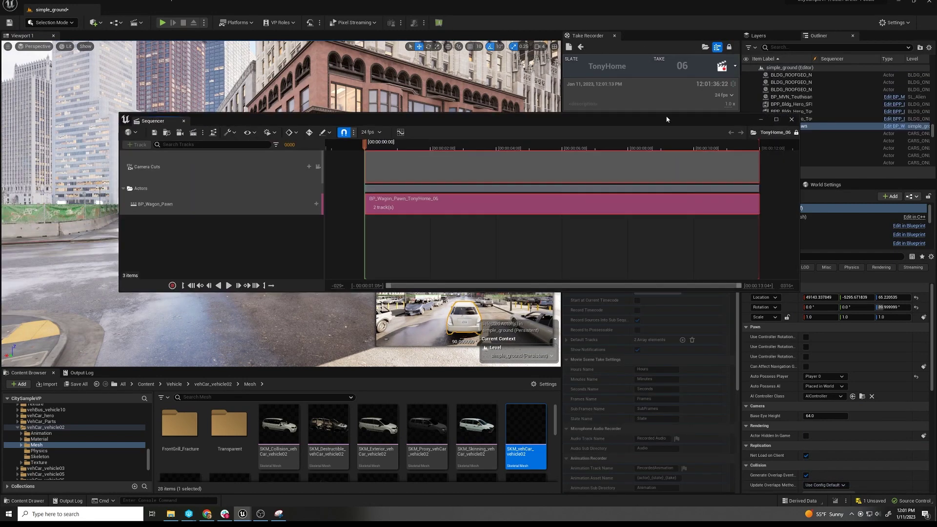
pyautogui.moveTo(667, 119); pyautogui.dragTo(632, 380)
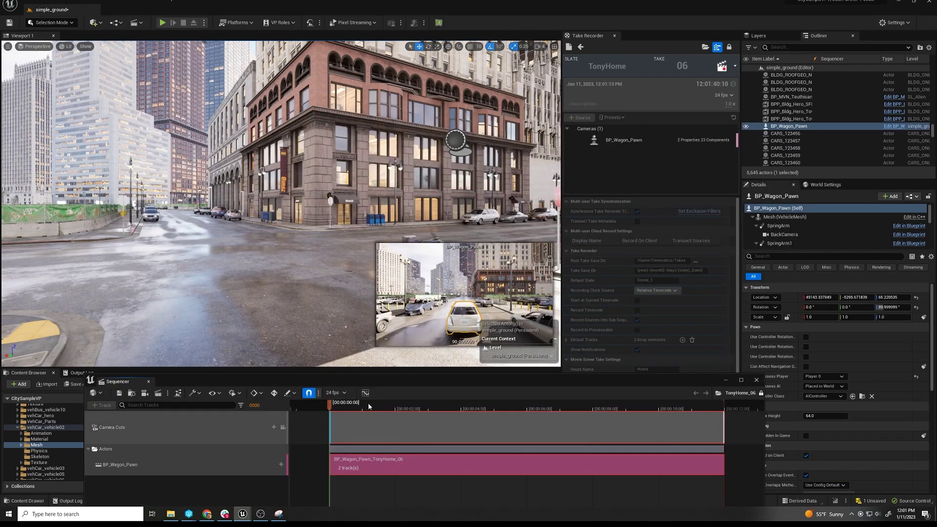
# Scrub through the TonyHome_06 take and examine the wagon on the street from the intersection.
pyautogui.click(575, 407)
pyautogui.click(662, 408)
pyautogui.click(422, 409)
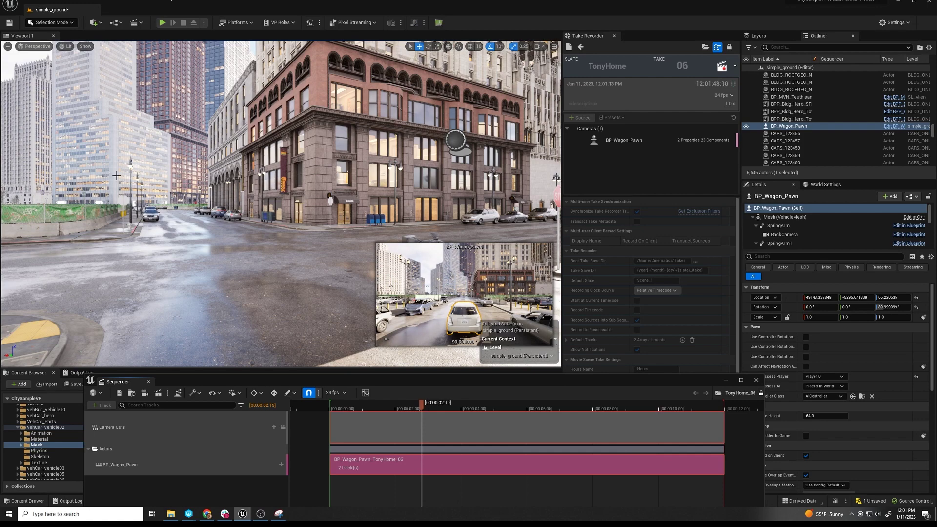
pyautogui.moveTo(345, 379); pyautogui.dragTo(340, 377)
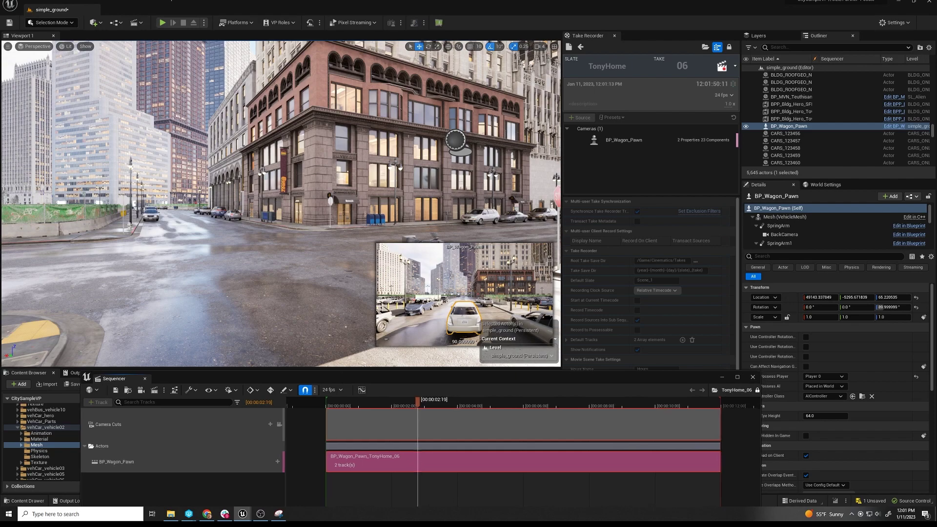
pyautogui.press('s')
pyautogui.moveTo(332, 234); pyautogui.dragTo(522, 249, button='right')
pyautogui.press('w')
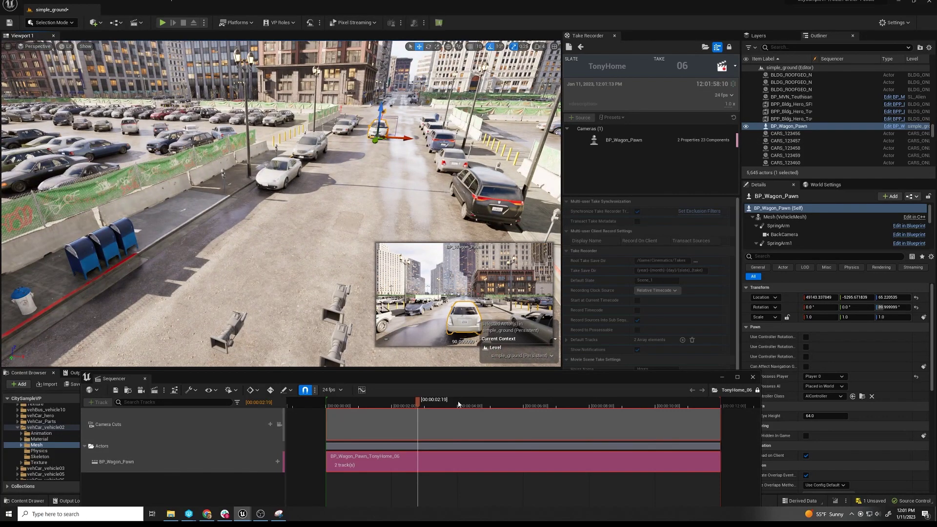
pyautogui.click(491, 406)
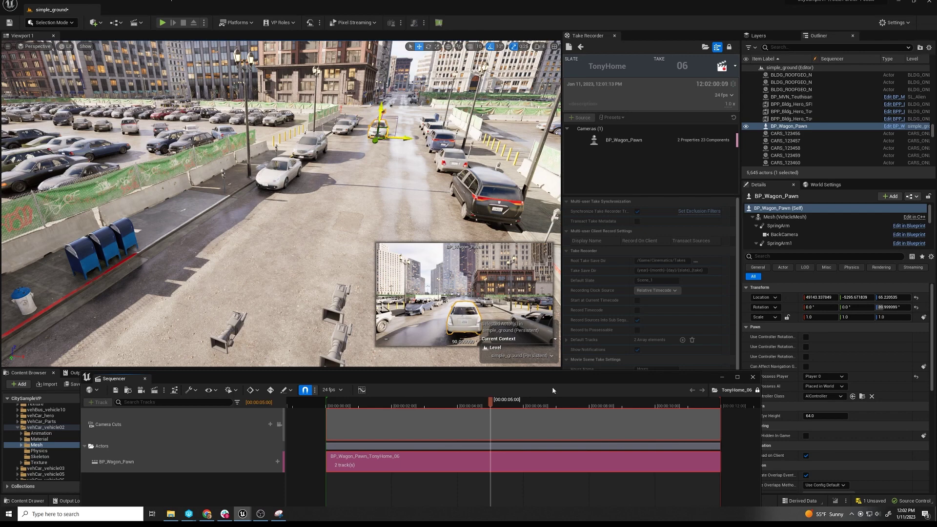
pyautogui.moveTo(553, 378); pyautogui.dragTo(555, 316)
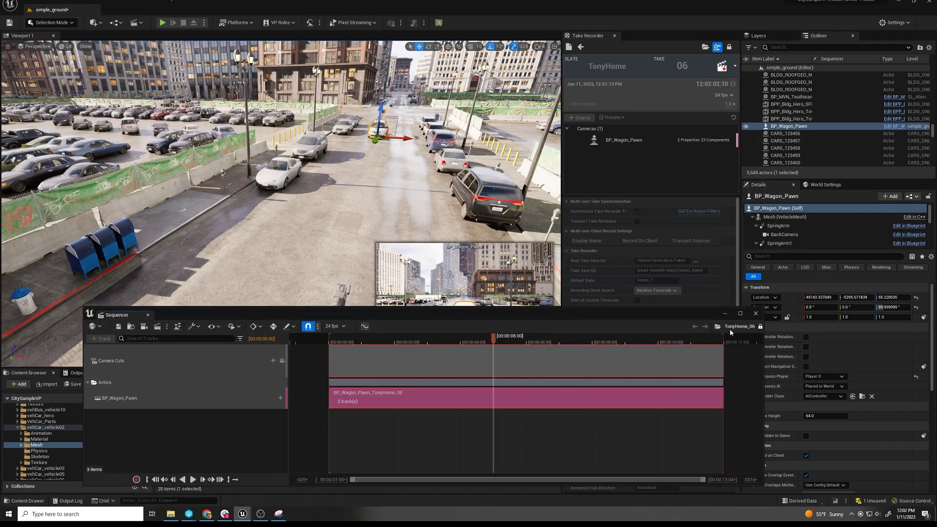
# Unlock the BP_Wagon_Pawn_TonyHome_06 subsequence and convert its BP_Wagon_Pawn track to possessable.
pyautogui.doubleClick(361, 402)
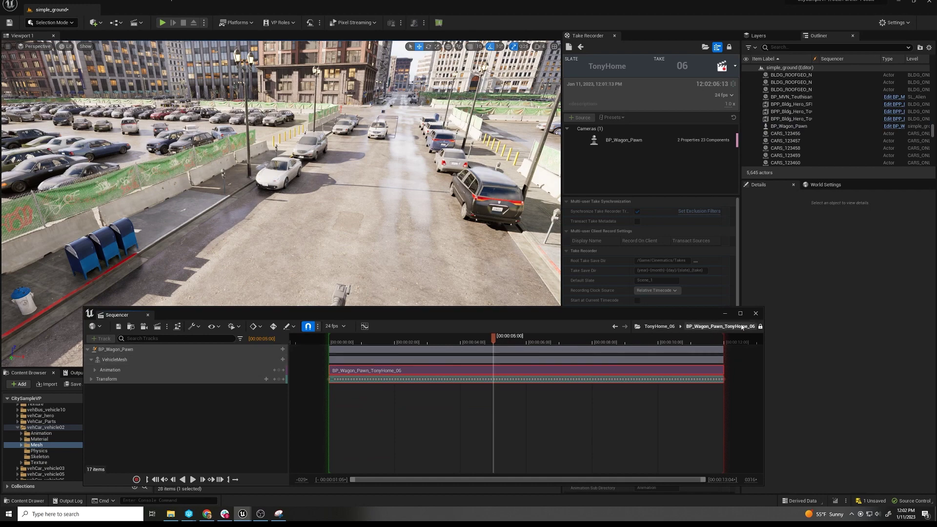
pyautogui.click(761, 326)
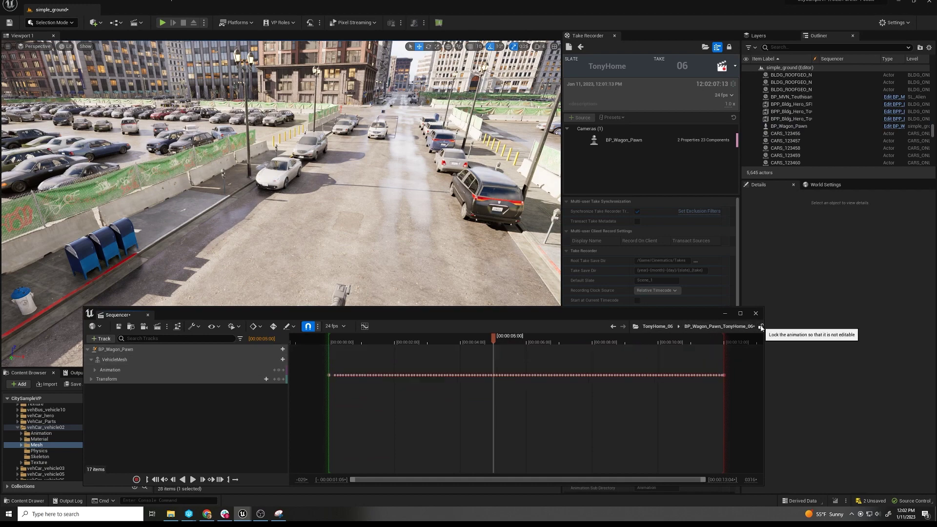
pyautogui.rightClick(150, 350)
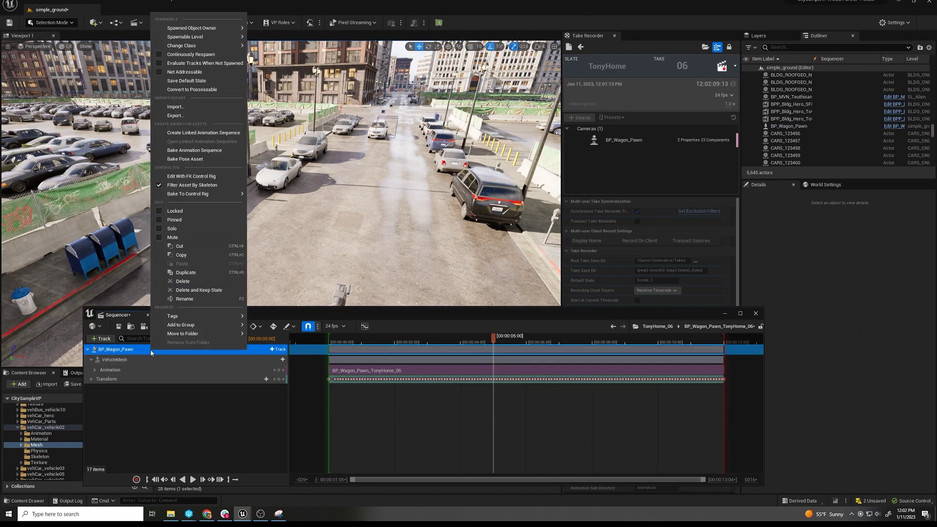
pyautogui.click(206, 90)
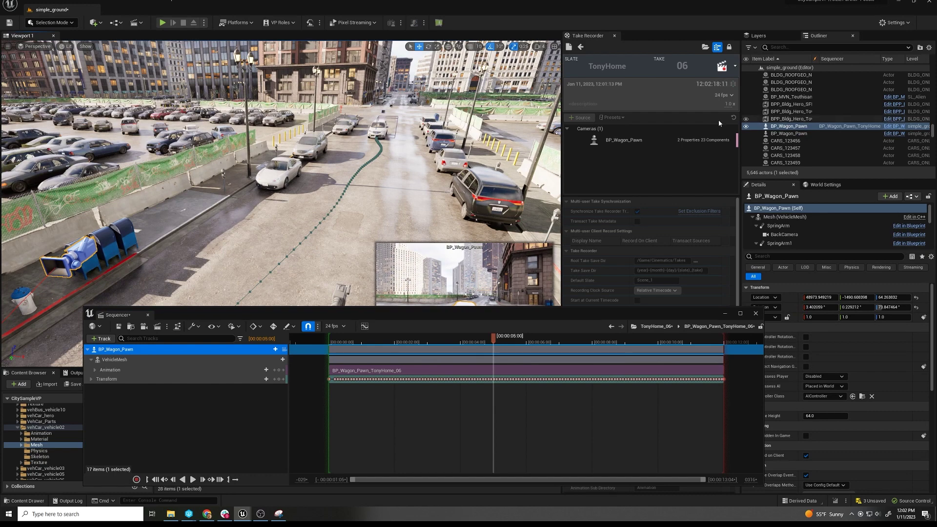
# Scrub through the subsequence to check the wagon's recorded motion along the street and around the intersection.
pyautogui.moveTo(374, 344); pyautogui.dragTo(489, 343)
pyautogui.moveTo(318, 190); pyautogui.dragTo(244, 220, button='right')
pyautogui.moveTo(317, 222); pyautogui.dragTo(362, 207, button='right')
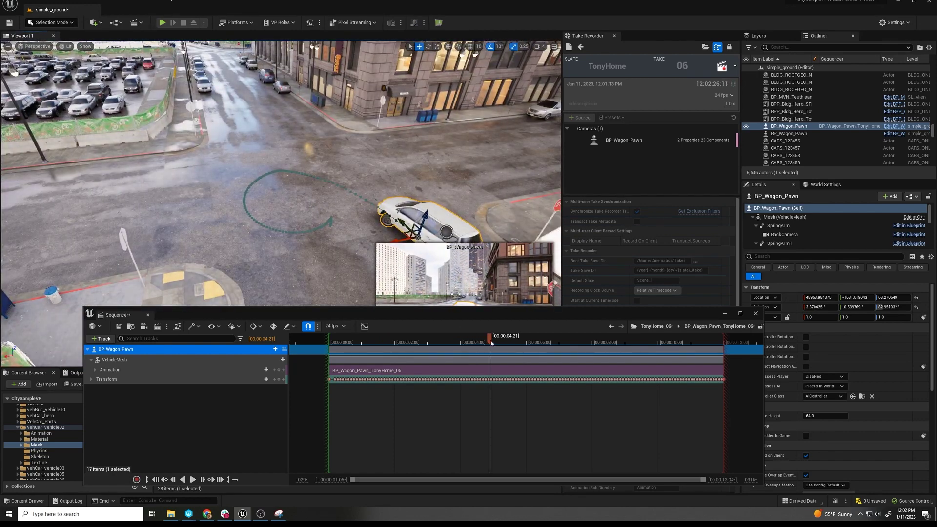
pyautogui.moveTo(495, 343); pyautogui.dragTo(622, 344)
pyautogui.click(537, 342)
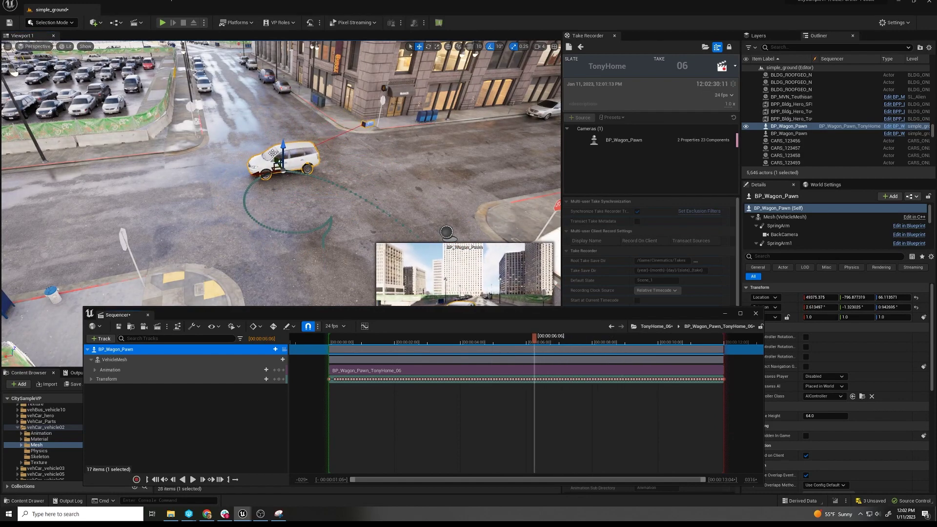
pyautogui.click(456, 341)
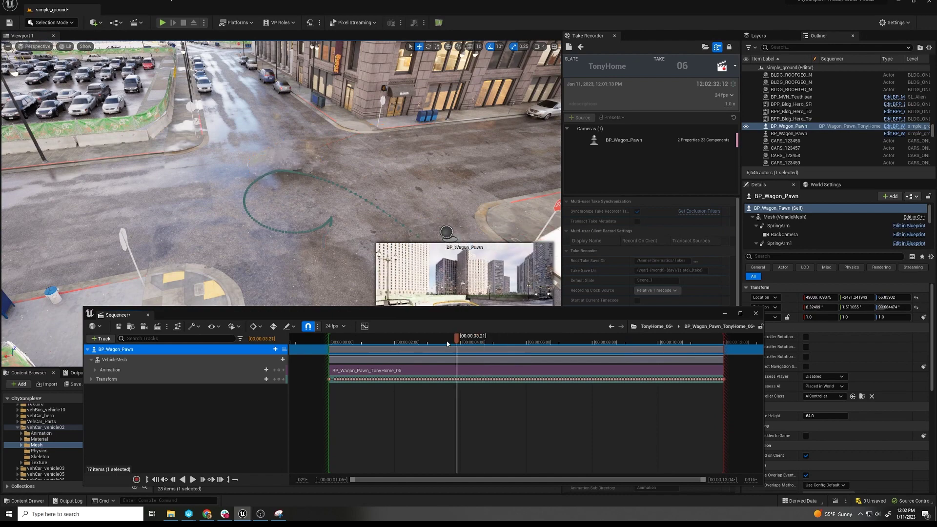
pyautogui.moveTo(443, 344); pyautogui.dragTo(534, 343)
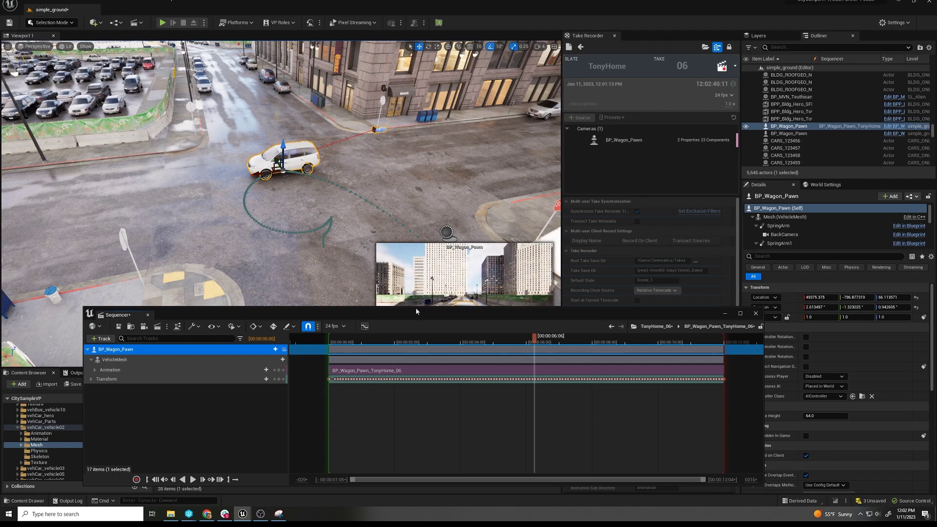
# Convert the BP_Wagon_Pawn track of the TonyHome_06 subsequence to spawnable and scrub the timeline to check the wagon.
pyautogui.rightClick(202, 353)
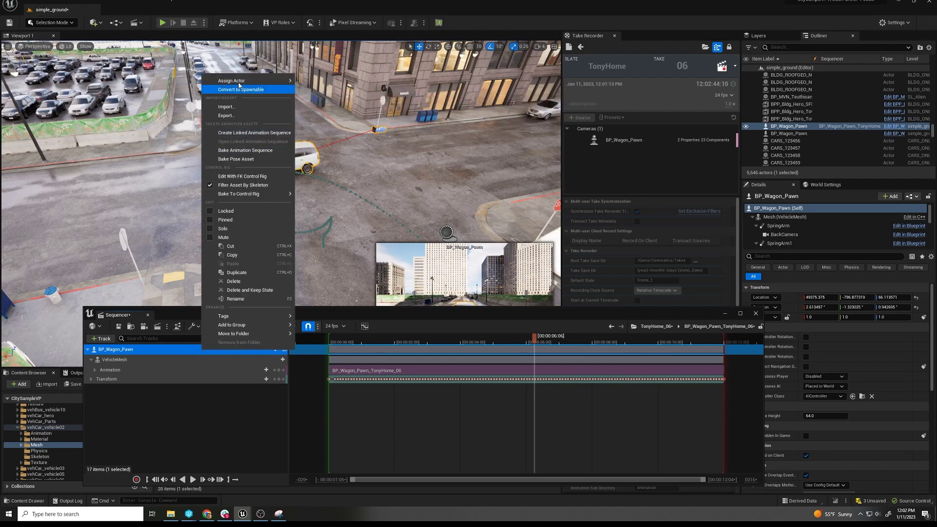
pyautogui.moveTo(240, 84)
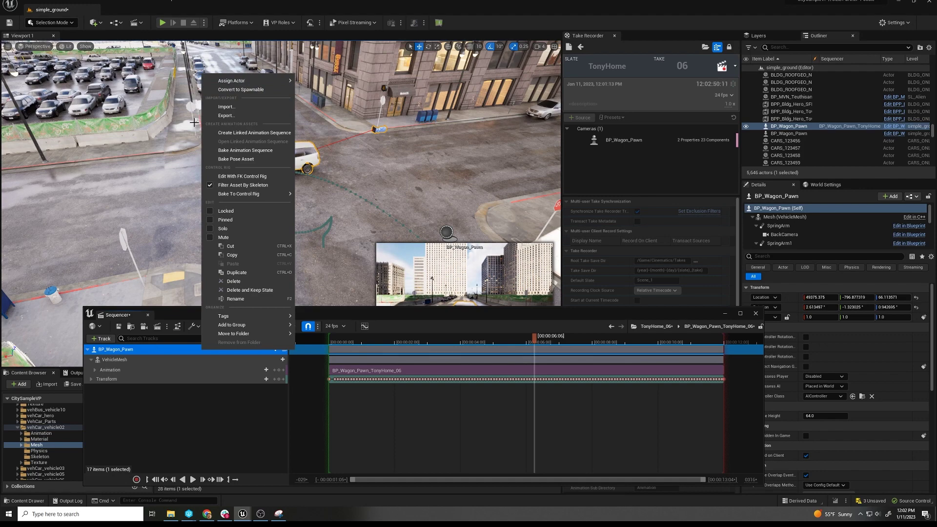
pyautogui.click(236, 90)
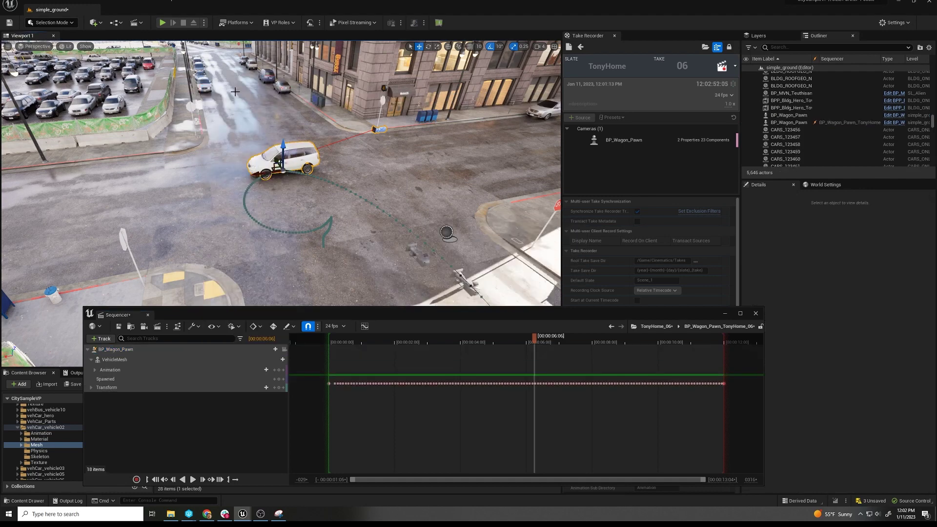
pyautogui.moveTo(488, 342); pyautogui.dragTo(518, 338)
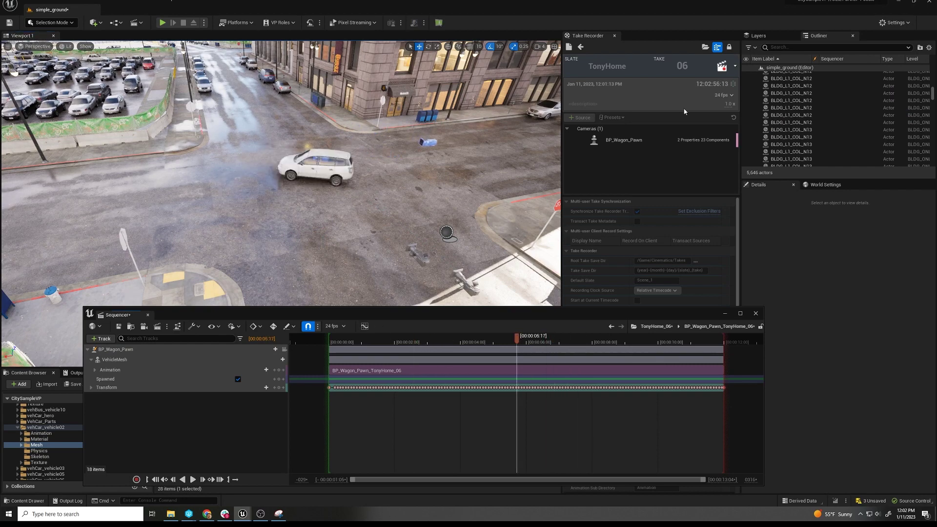
# Change the class of the spawnable BP_Wagon_Pawn track in TonyHome_06 to BP_Wagon_Playback.
pyautogui.moveTo(375, 187); pyautogui.dragTo(298, 264, button='right')
pyautogui.rightClick(118, 350)
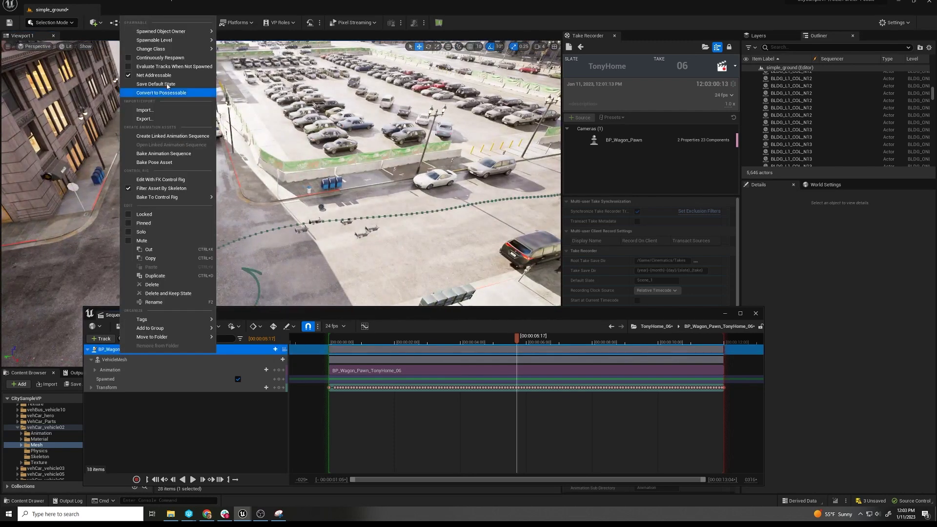
pyautogui.moveTo(156, 45)
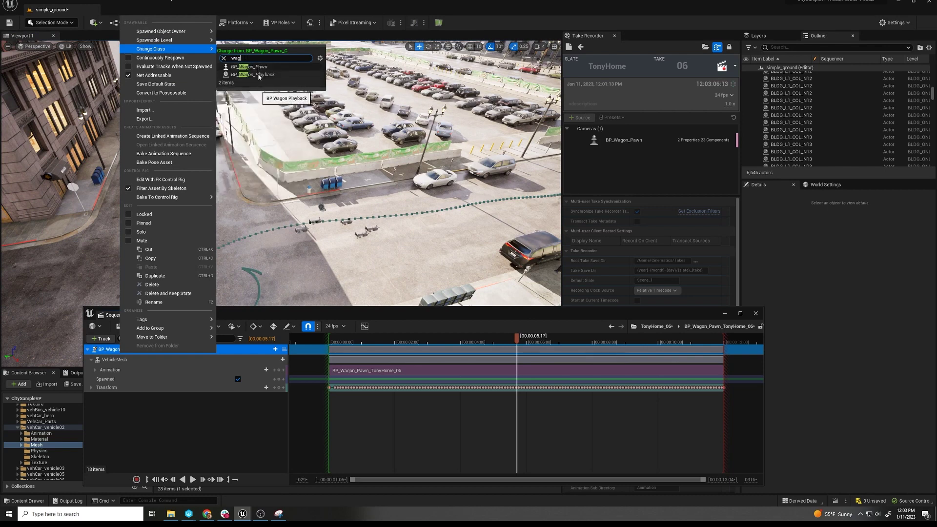
pyautogui.click(259, 70)
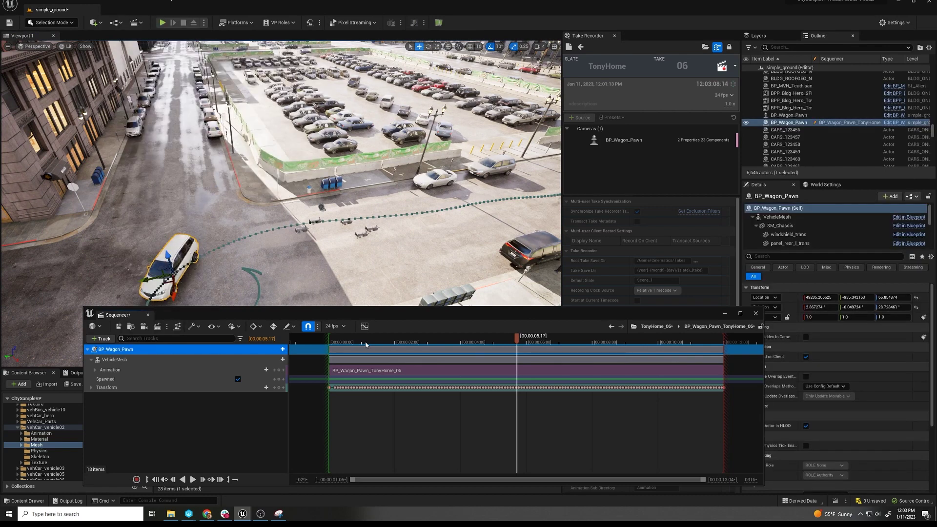
# Scrub through the TonyHome_06 subsequence and examine the playback wagon's motion from several views along its path.
pyautogui.moveTo(406, 343); pyautogui.dragTo(434, 315)
pyautogui.moveTo(400, 254); pyautogui.dragTo(350, 227, button='right')
pyautogui.press('w')
pyautogui.moveTo(430, 273); pyautogui.dragTo(418, 327, button='right')
pyautogui.moveTo(431, 343); pyautogui.dragTo(506, 342)
pyautogui.press('w')
pyautogui.moveTo(420, 234); pyautogui.dragTo(379, 241, button='right')
pyautogui.moveTo(520, 340); pyautogui.dragTo(633, 336)
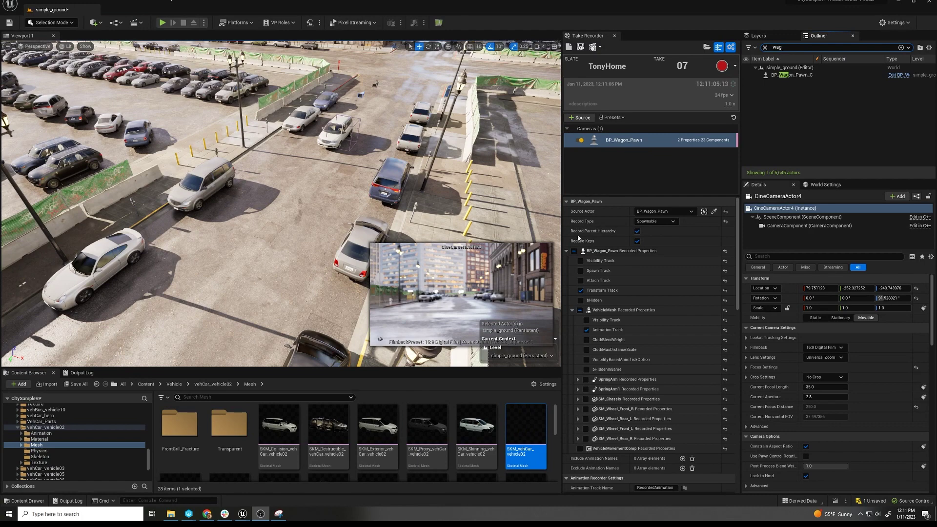
# Set the BP_Wagon_Pawn source's record type to Possessable and start recording TonyHome take 07 while the level is playing.
pyautogui.click(643, 222)
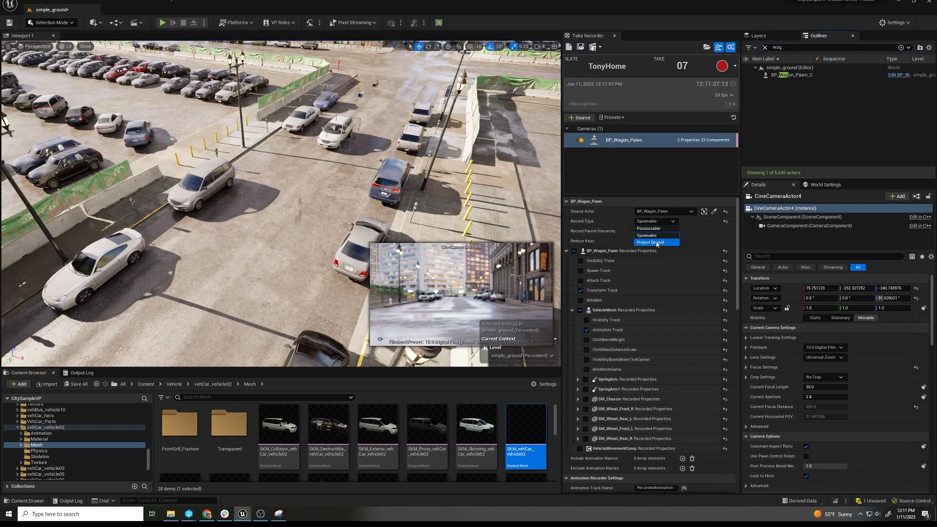
pyautogui.click(651, 230)
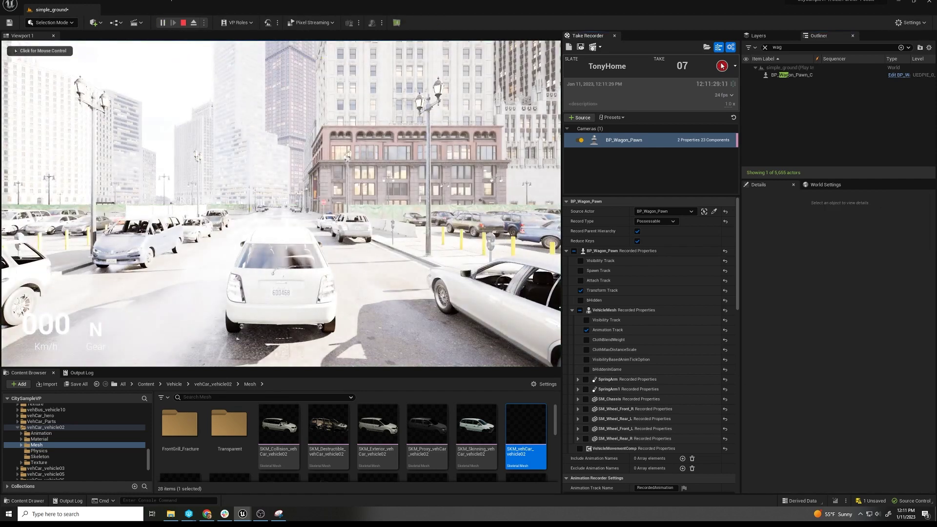
pyautogui.click(722, 66)
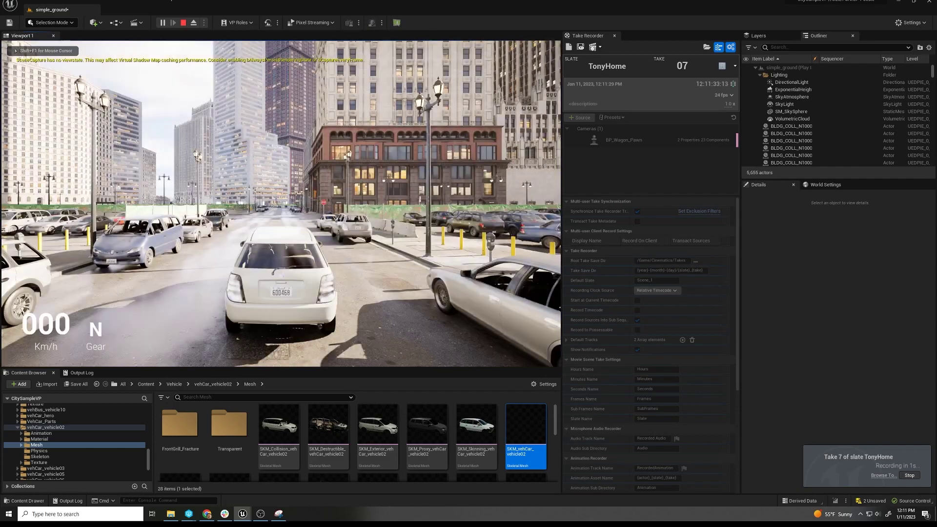
# Drive the wagon along the street to the intersection, maneuver forward and in reverse there, and end the play session to finish the take.
pyautogui.press('w')
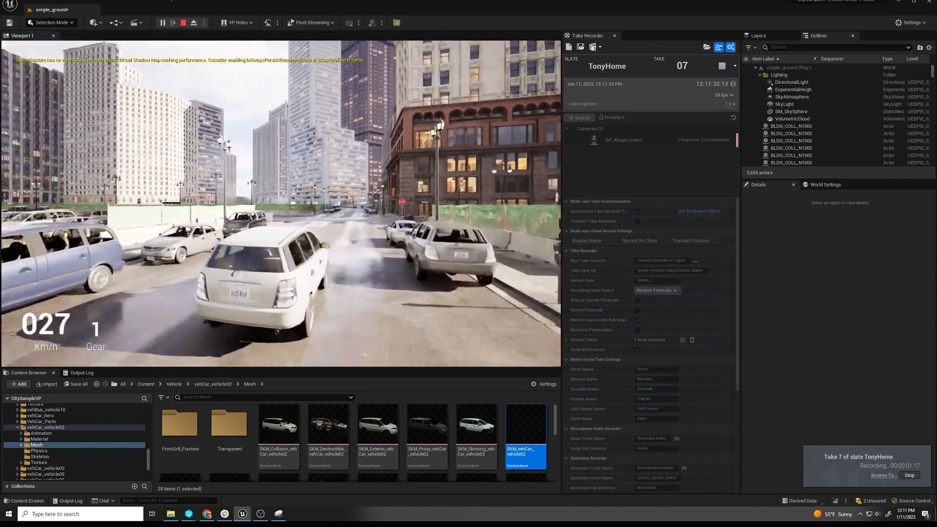
pyautogui.press('w')
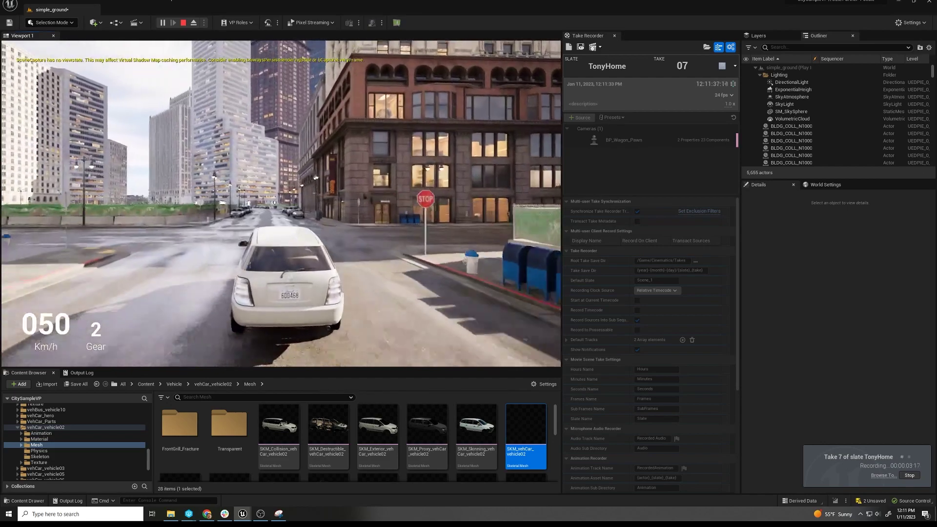
pyautogui.press('w')
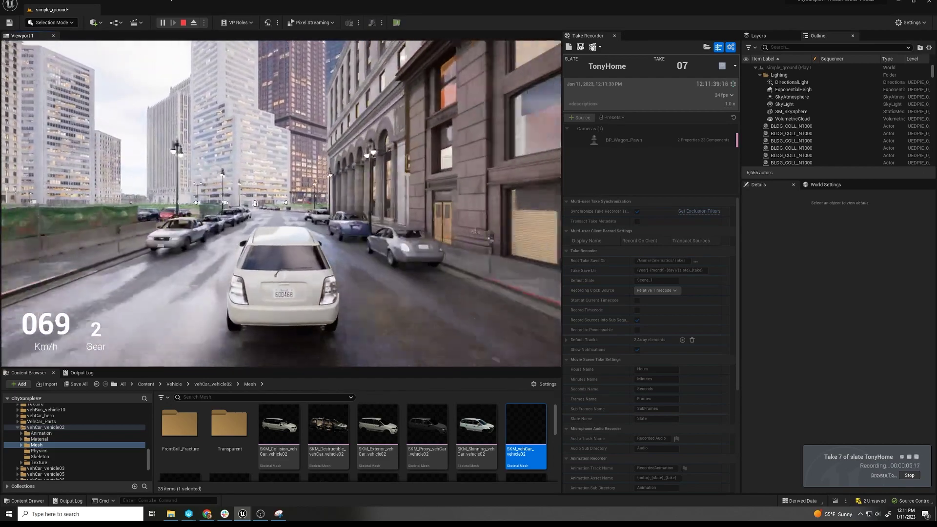
pyautogui.press('w')
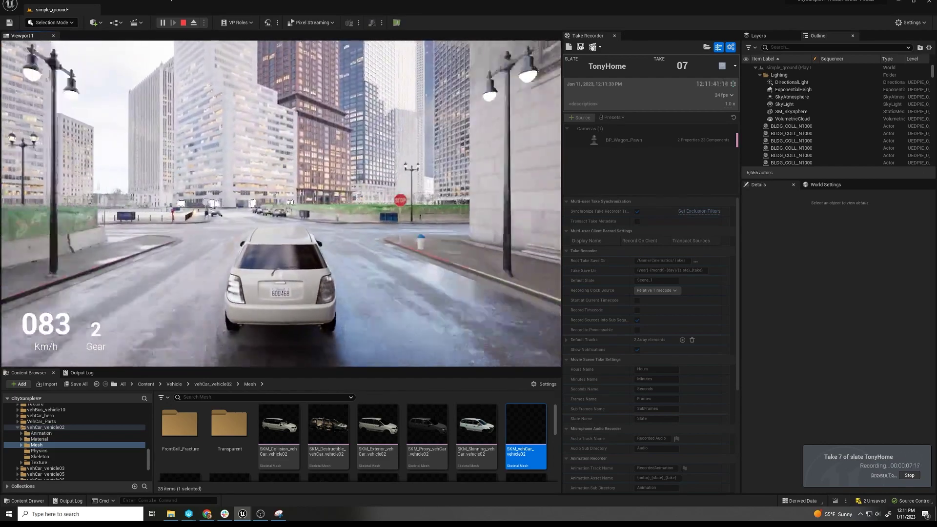
pyautogui.press('s')
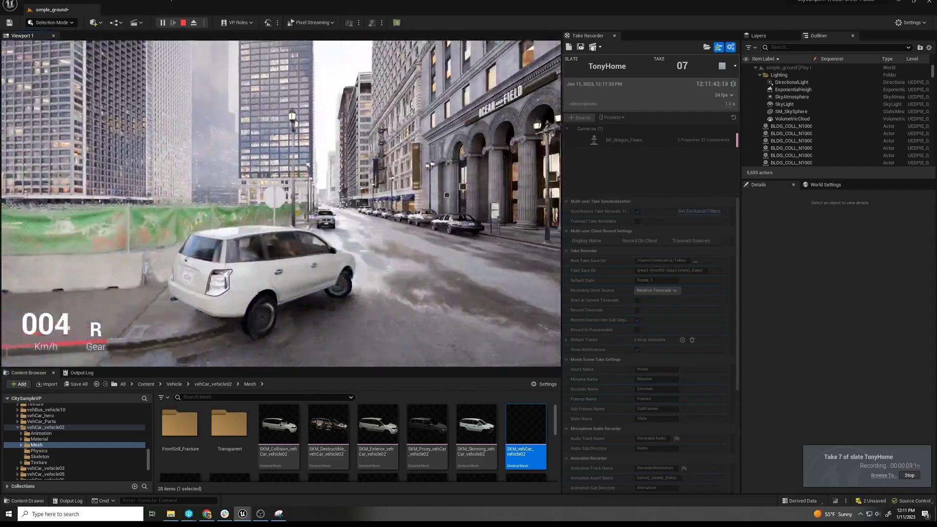
pyautogui.press('w')
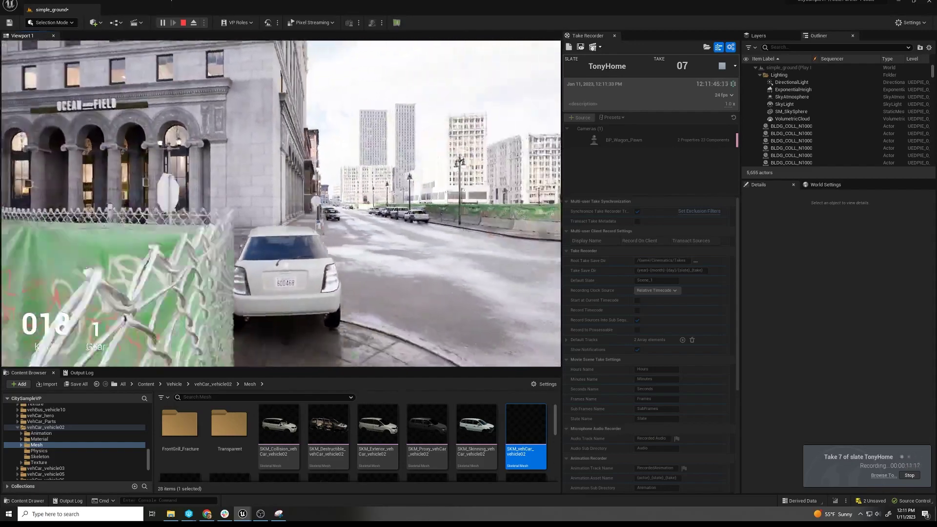
pyautogui.press('d')
pyautogui.press('s')
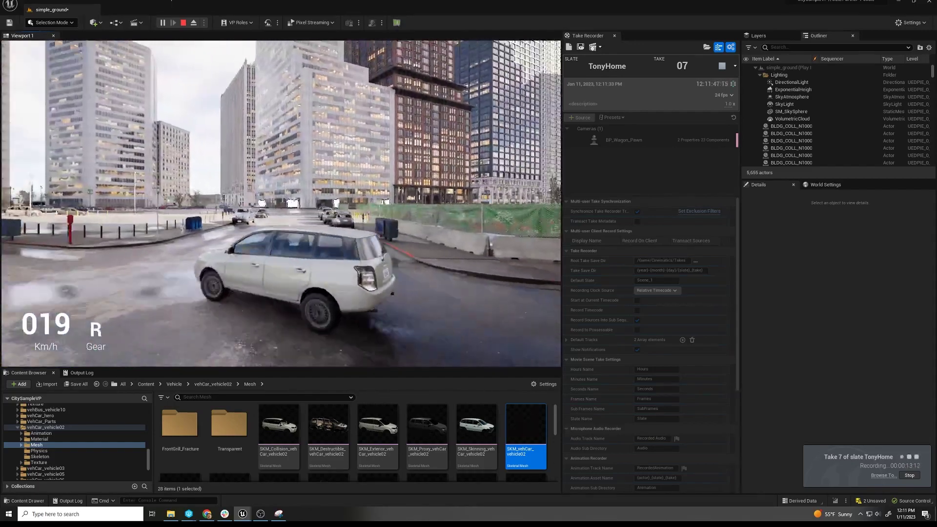
pyautogui.press('Escape')
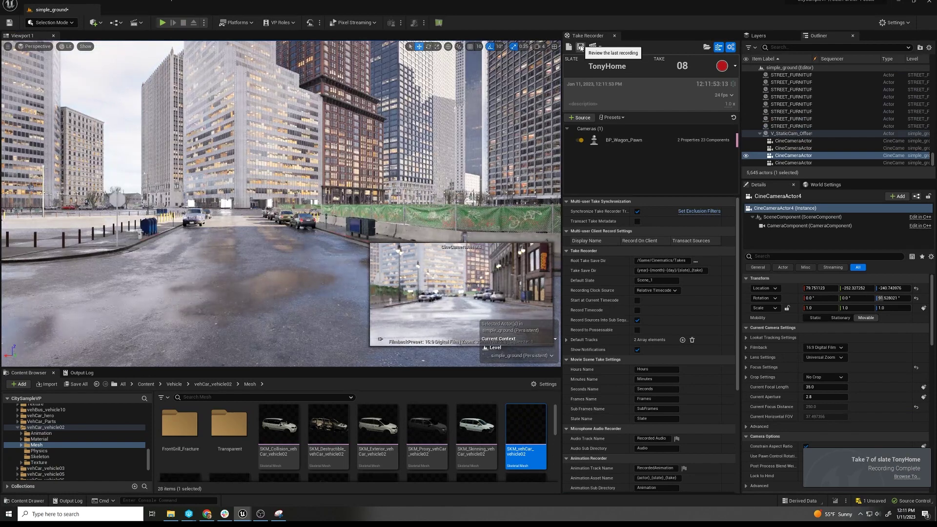
# Open the last recorded take, TonyHome_07, for review and scrub through it to examine the wagon's drive to the intersection.
pyautogui.click(580, 47)
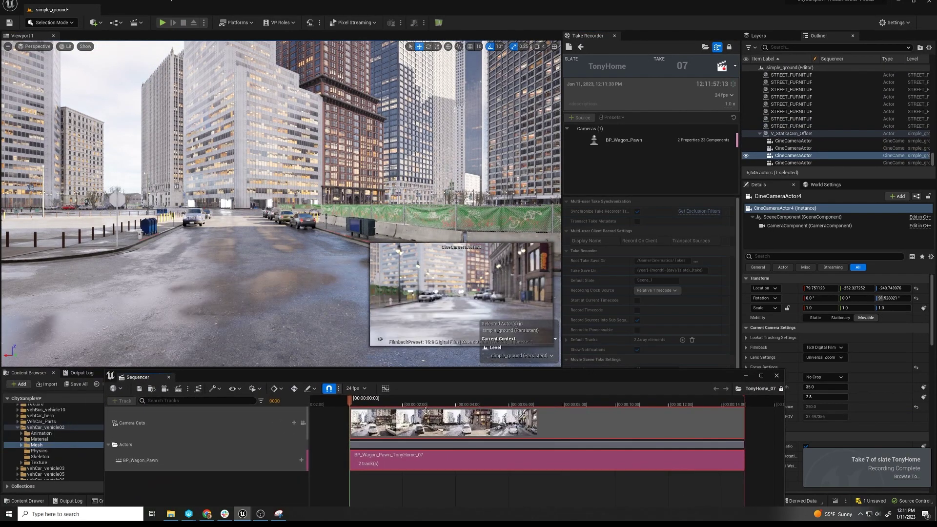
pyautogui.moveTo(465, 405); pyautogui.dragTo(395, 397)
pyautogui.moveTo(338, 340); pyautogui.dragTo(374, 345, button='right')
pyautogui.press('w')
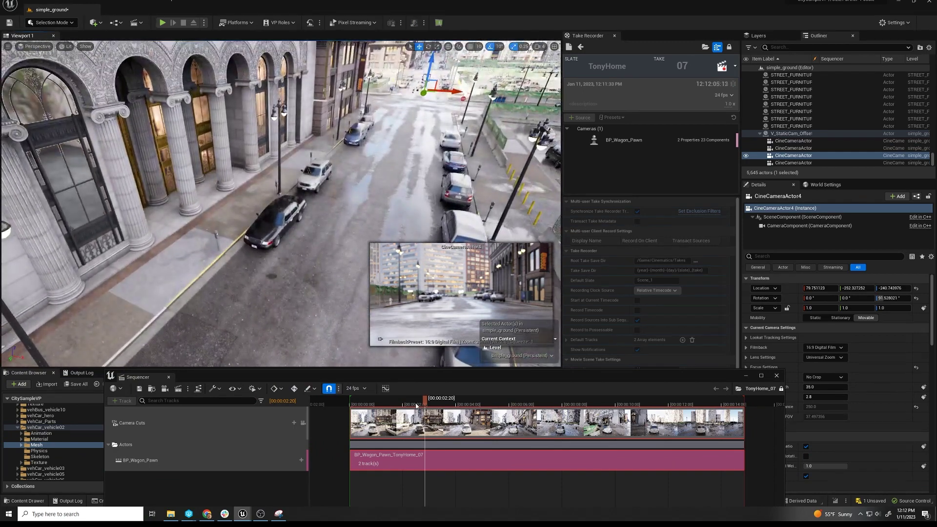
pyautogui.moveTo(426, 403); pyautogui.dragTo(559, 404)
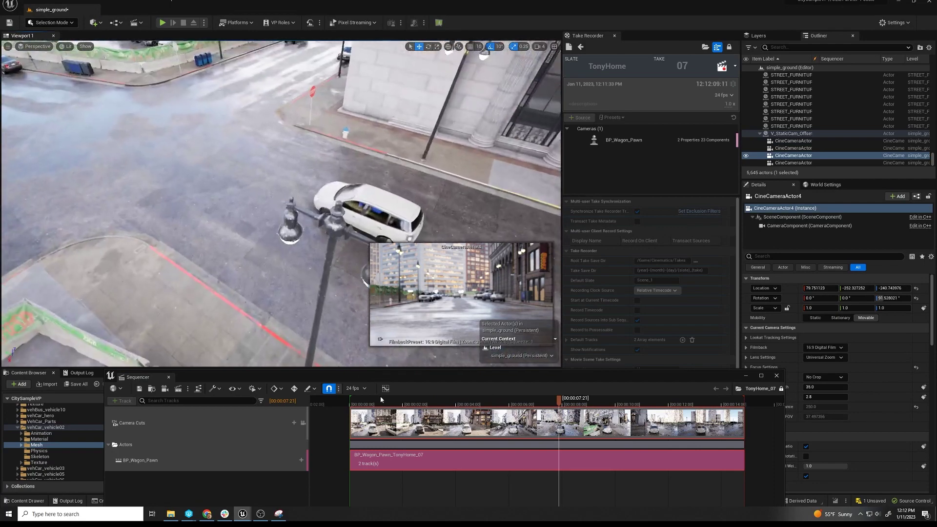
pyautogui.click(432, 404)
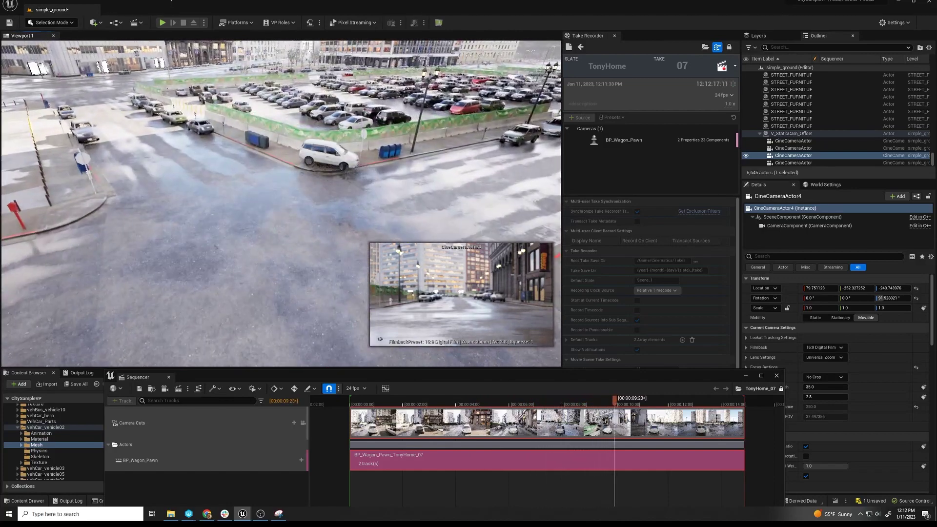
pyautogui.click(600, 404)
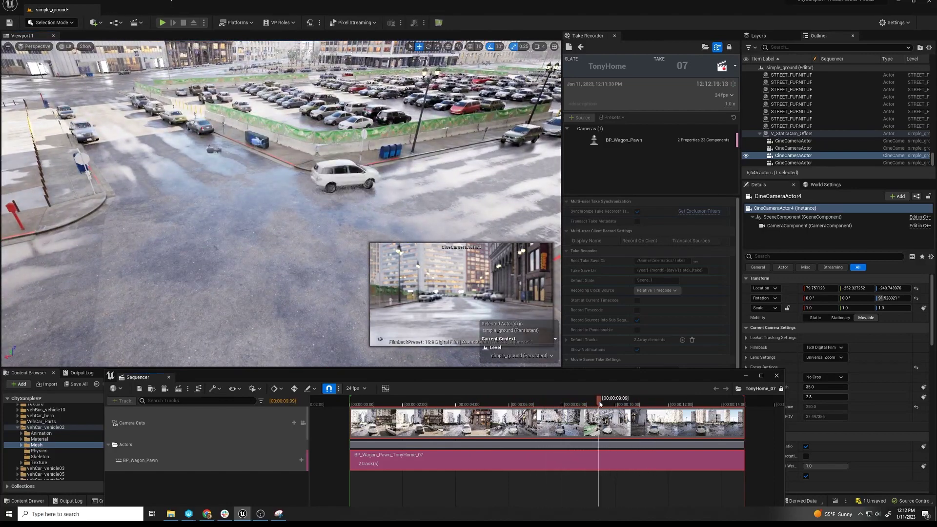
# Open the BP_Wagon_Pawn_TonyHome_07 subsequence and try to convert its BP_Wagon_Pawn track to spawnable.
pyautogui.doubleClick(468, 464)
pyautogui.click(134, 412)
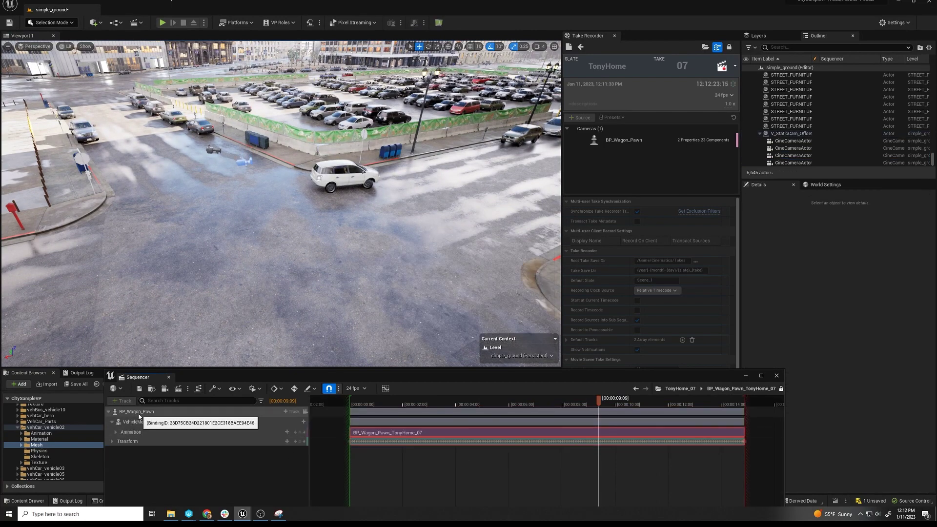
pyautogui.rightClick(139, 414)
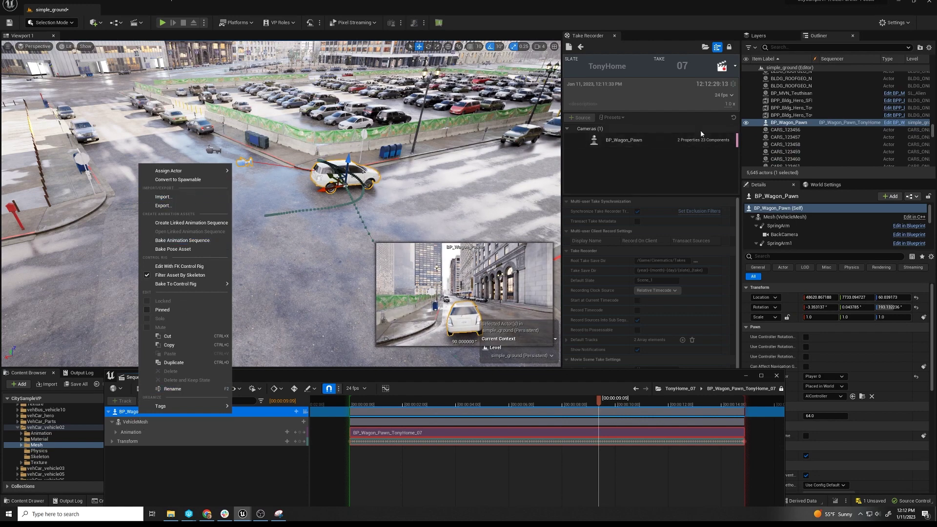
pyautogui.click(207, 180)
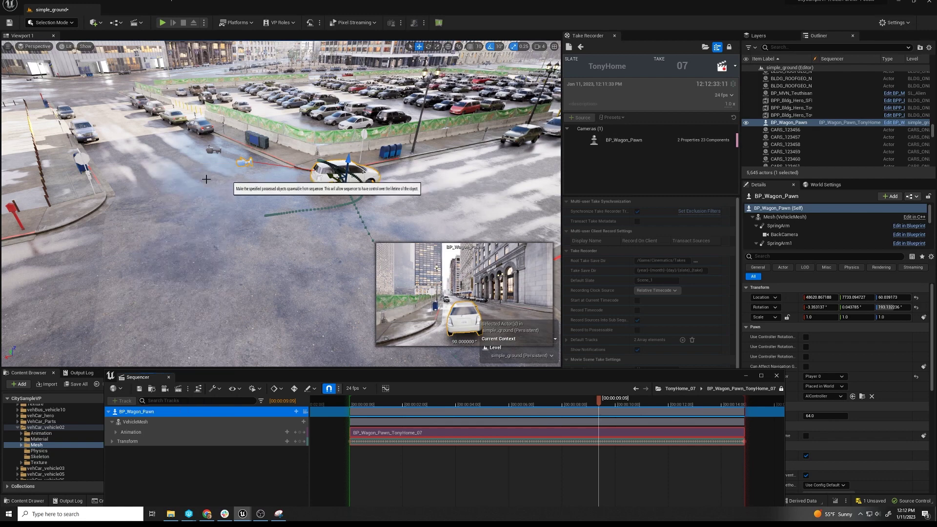
pyautogui.rightClick(200, 412)
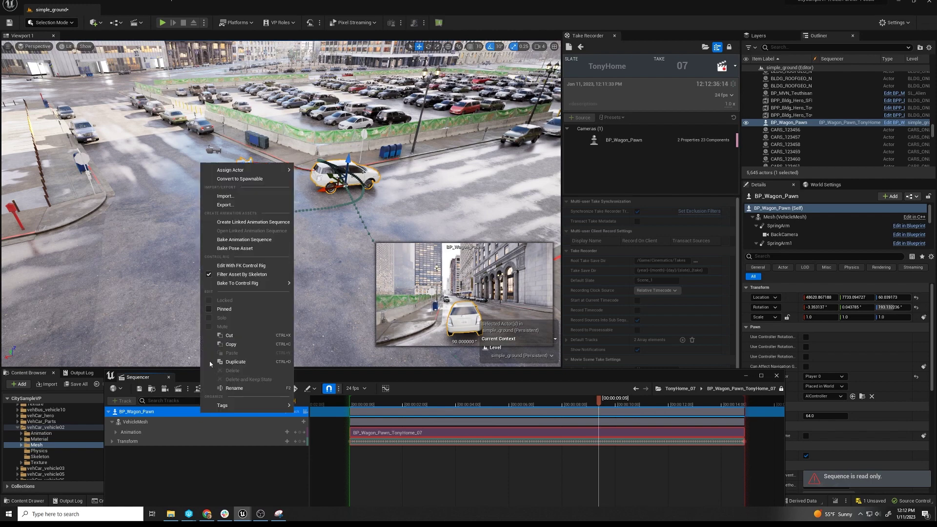
pyautogui.click(254, 180)
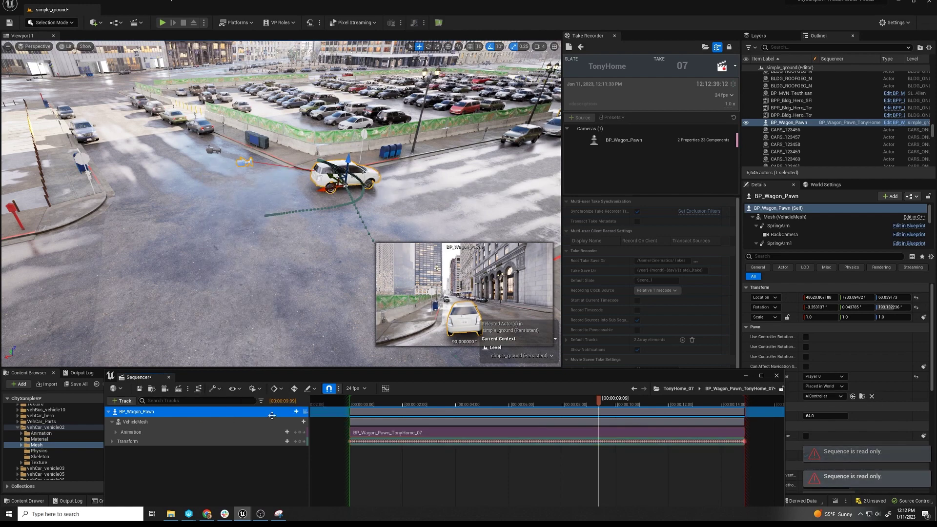
# Unlock the BP_Wagon_Pawn_TonyHome_07 subsequence and convert its BP_Wagon_Pawn track to spawnable.
pyautogui.rightClick(213, 412)
pyautogui.click(257, 150)
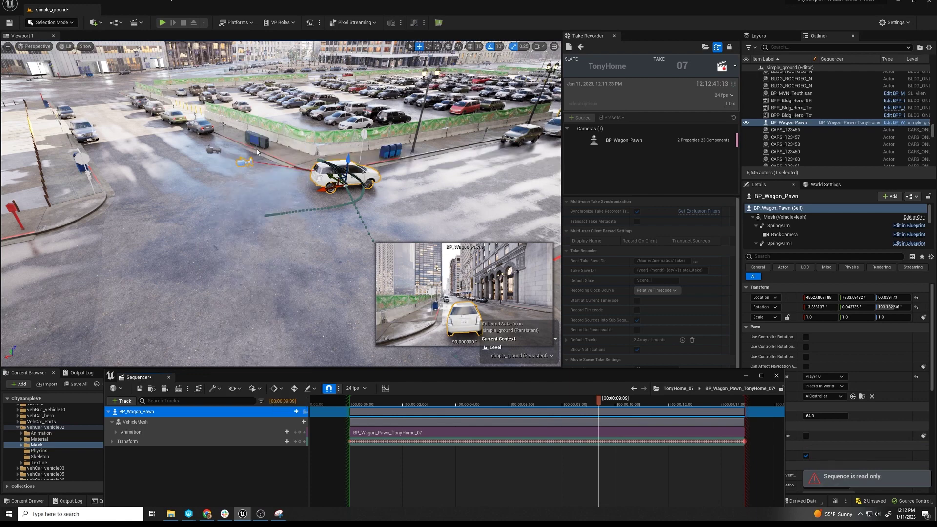
# Change the class of the spawnable BP_Wagon_Pawn track in TonyHome_07 to BP_Wagon_Playback and scrub the timeline to check the wagon's motion.
pyautogui.rightClick(188, 413)
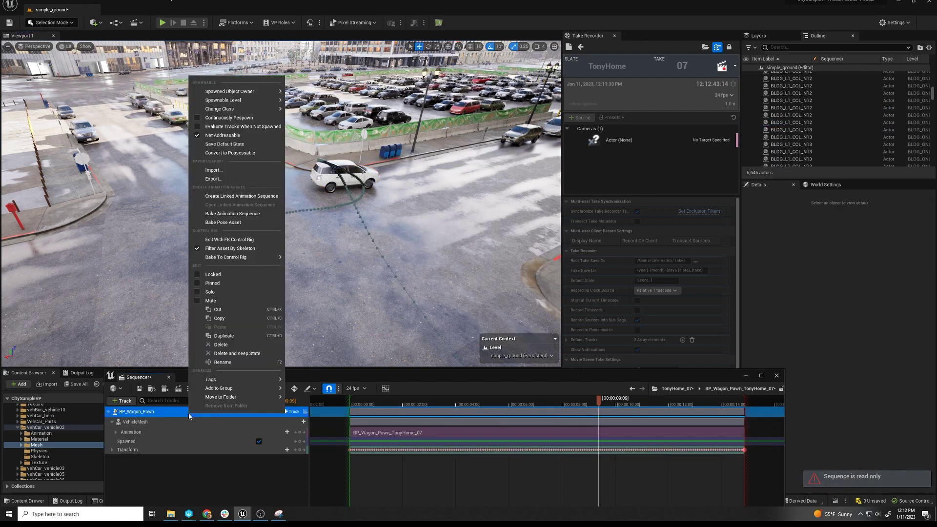
pyautogui.moveTo(244, 109)
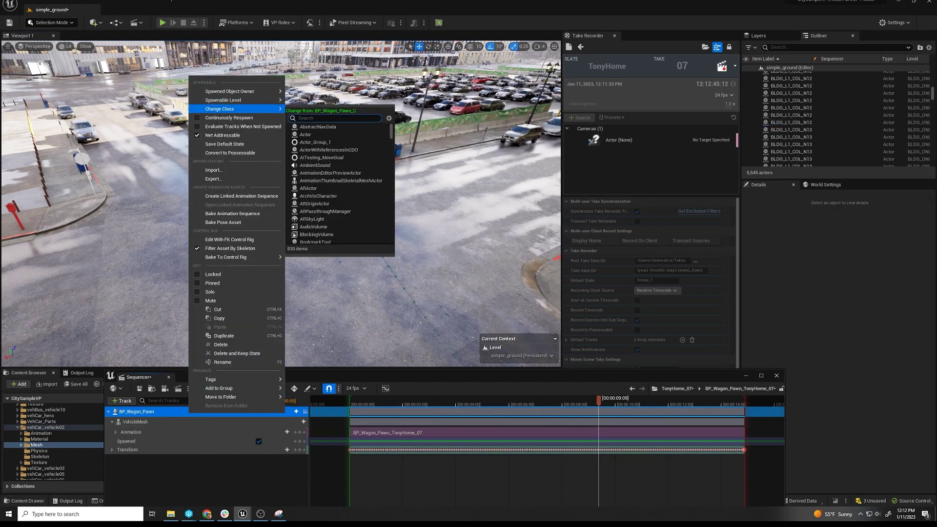
pyautogui.write('wag')
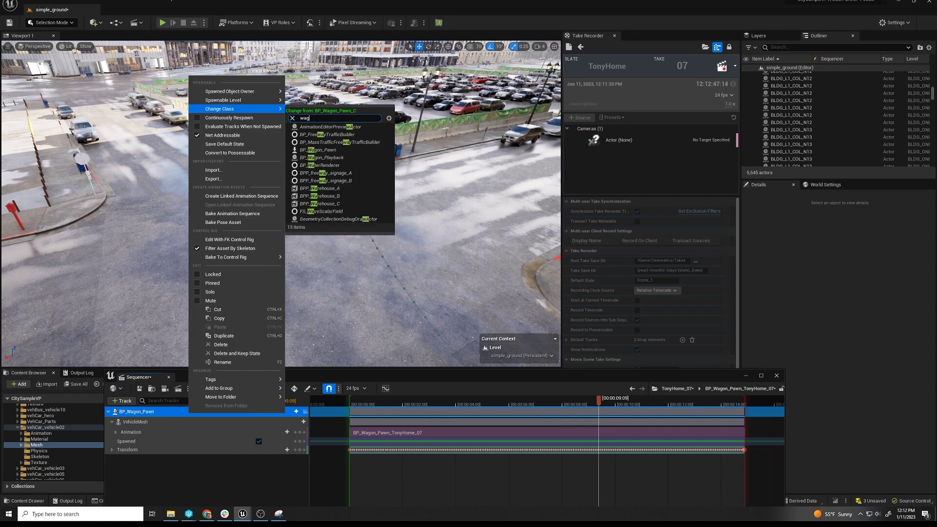
pyautogui.click(342, 134)
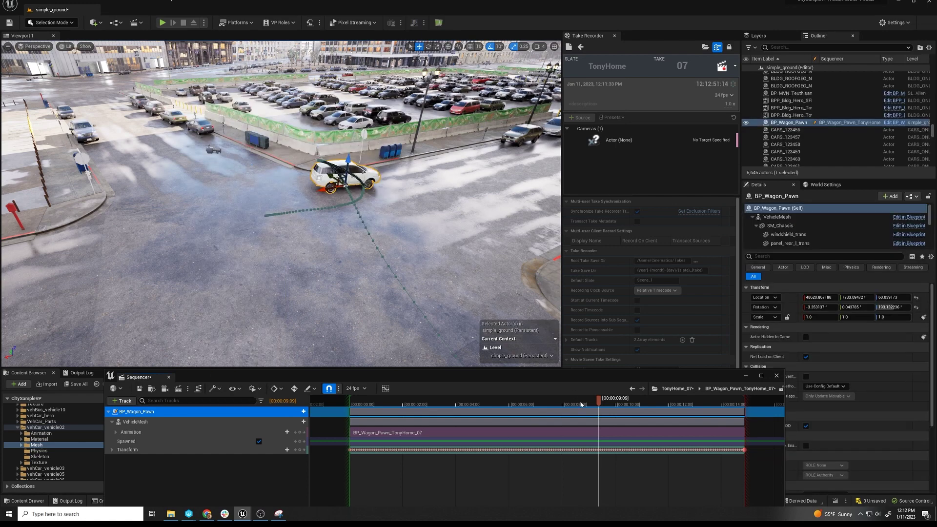
pyautogui.moveTo(580, 405); pyautogui.dragTo(678, 399)
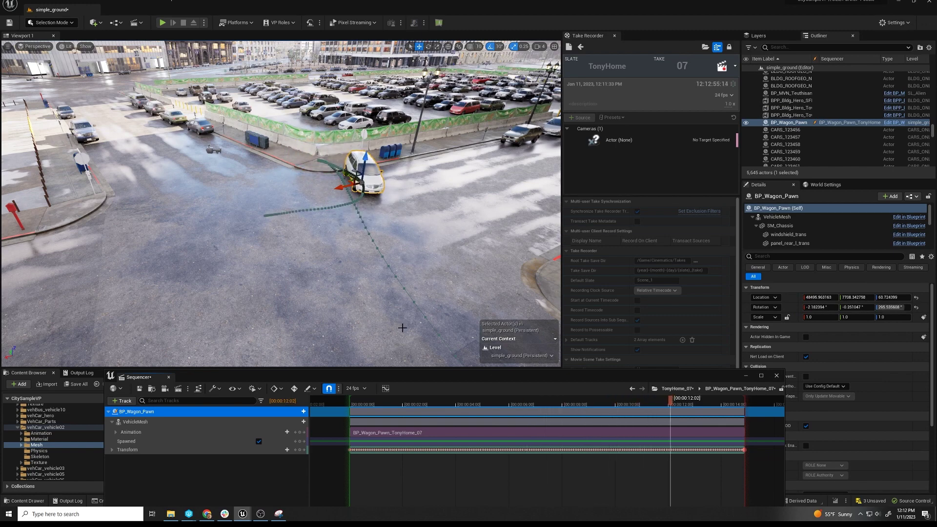
# Save the TonyHome_07 sequence and its BP_Wagon_Pawn subsequence, close Sequencer and return to the pending take.
pyautogui.click(140, 389)
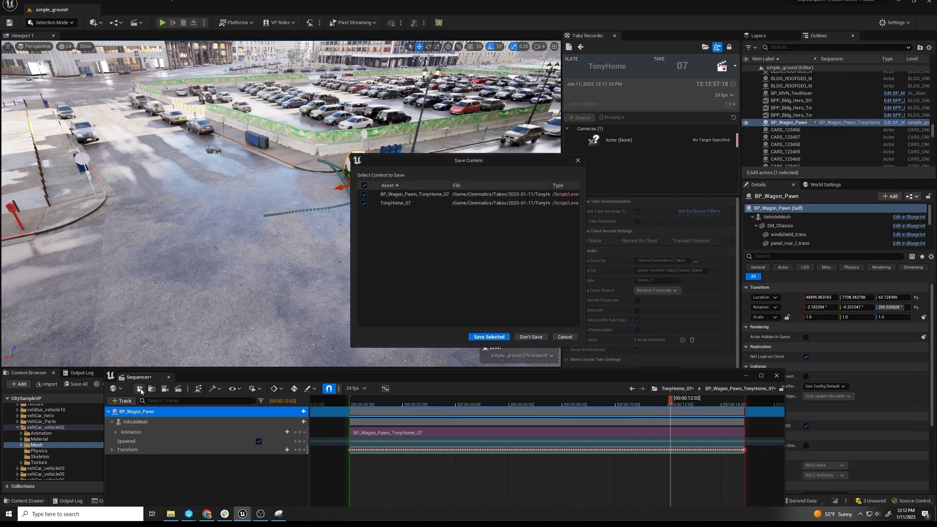
pyautogui.click(492, 338)
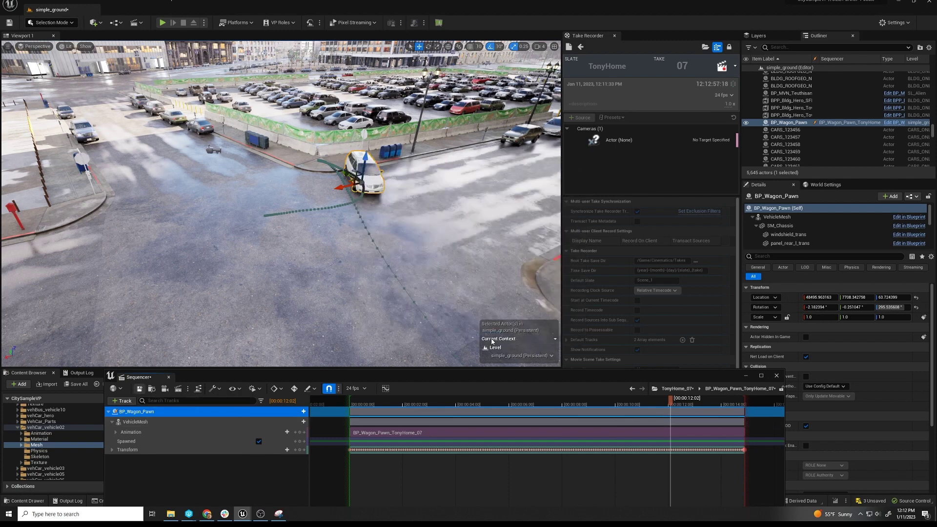
pyautogui.click(777, 376)
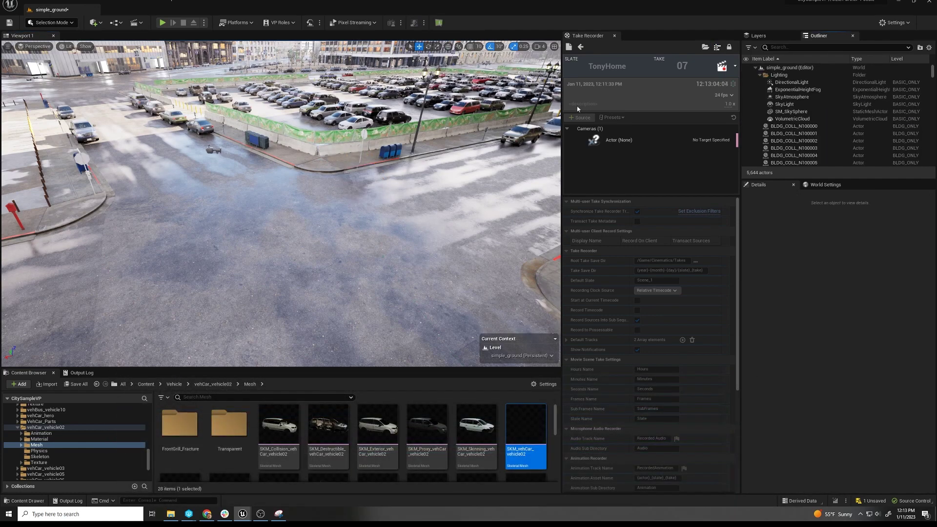
pyautogui.click(581, 47)
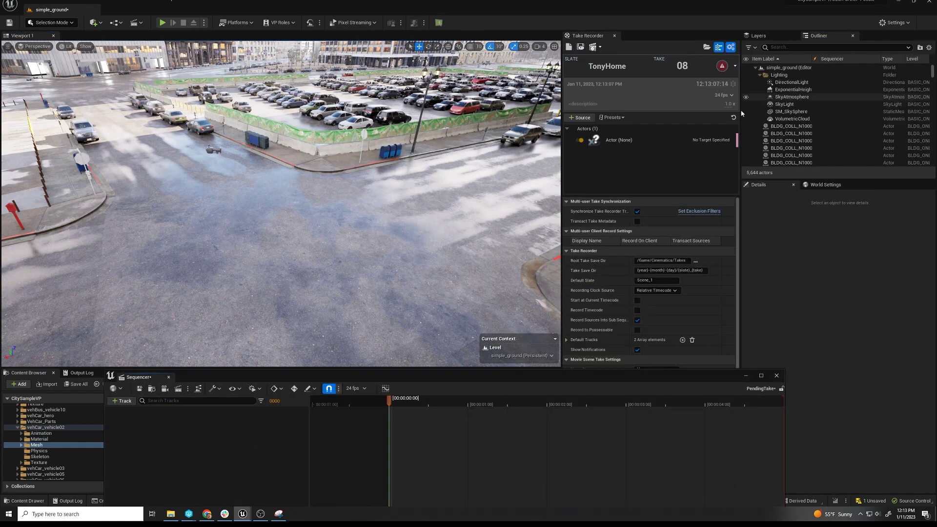
# Place a BP_Wagon_Pawn from the VehicleTemplate/Blueprints/SportsCar folder on the street beside the large parking lot.
pyautogui.moveTo(363, 200); pyautogui.dragTo(439, 151, button='right')
pyautogui.press('w')
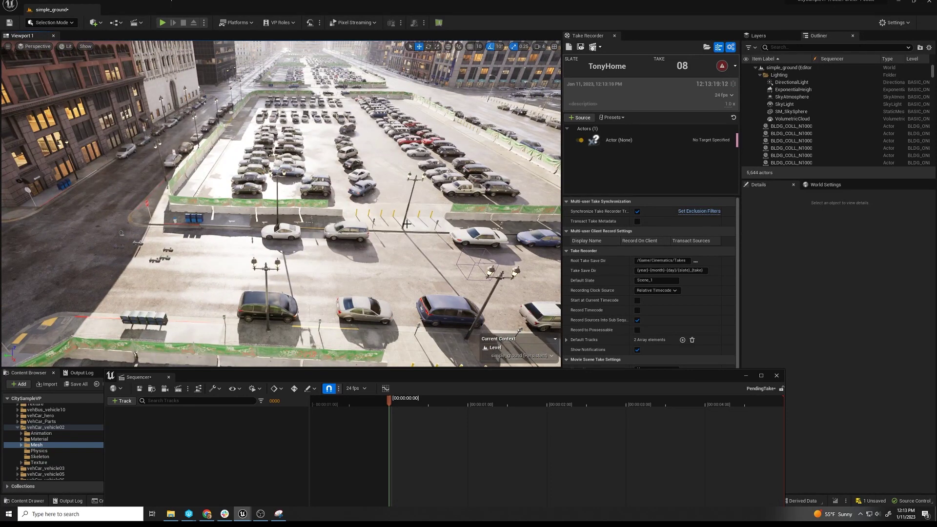
pyautogui.moveTo(541, 376); pyautogui.dragTo(595, 472)
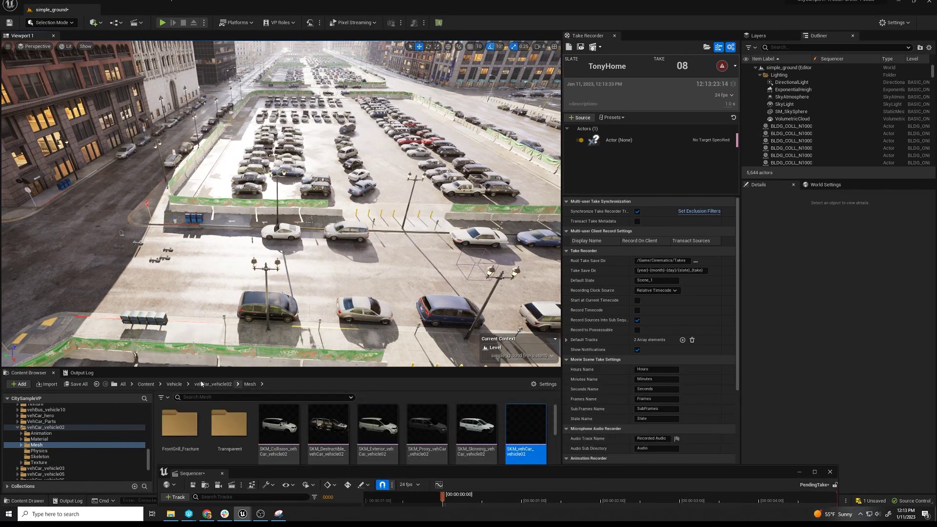
pyautogui.scroll(-5, 21, 444)
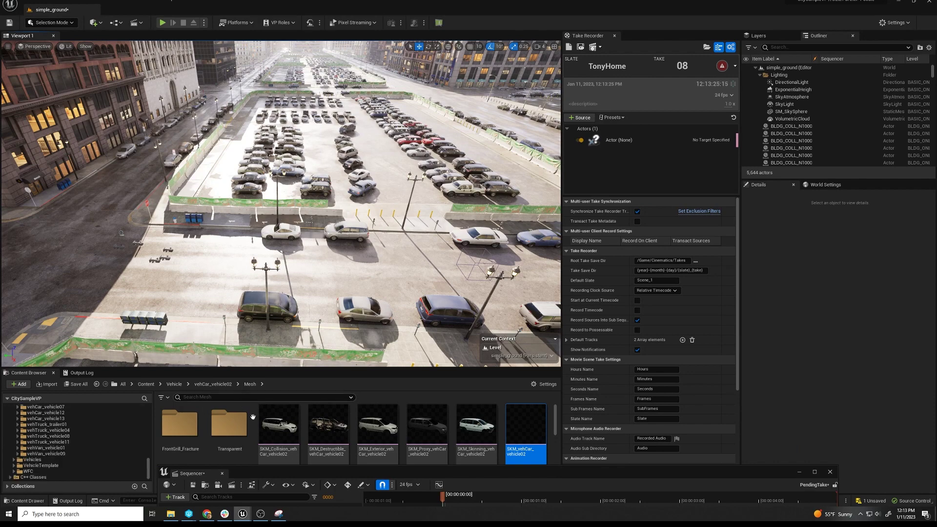
pyautogui.moveTo(314, 474); pyautogui.dragTo(345, 490)
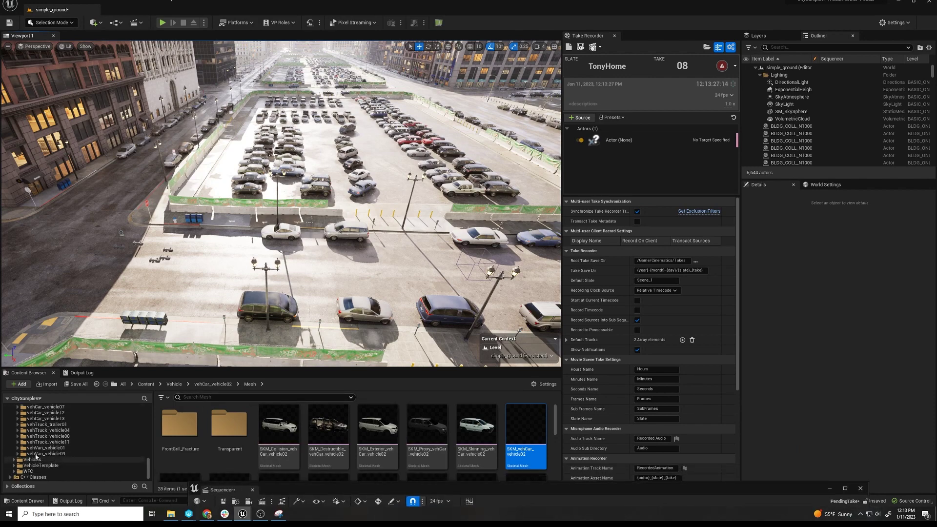
pyautogui.click(35, 459)
pyautogui.click(58, 466)
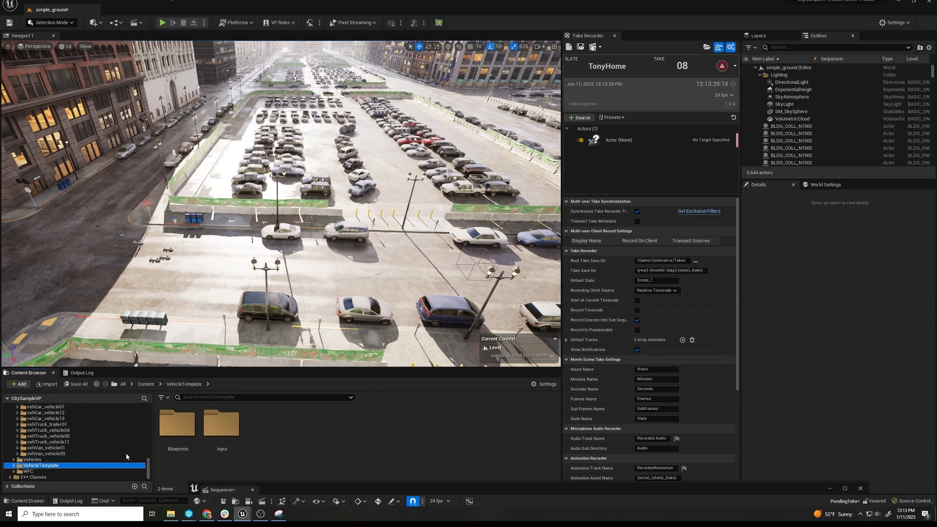
pyautogui.doubleClick(177, 433)
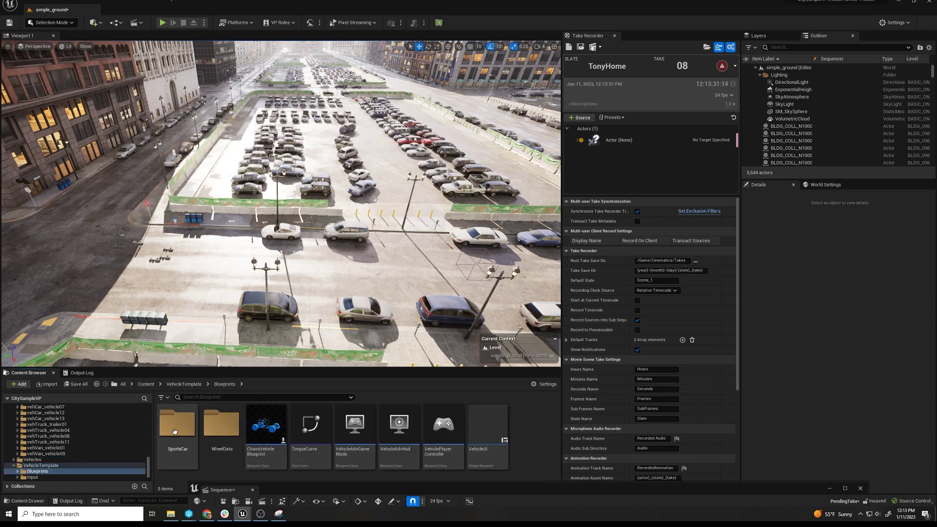
pyautogui.doubleClick(175, 432)
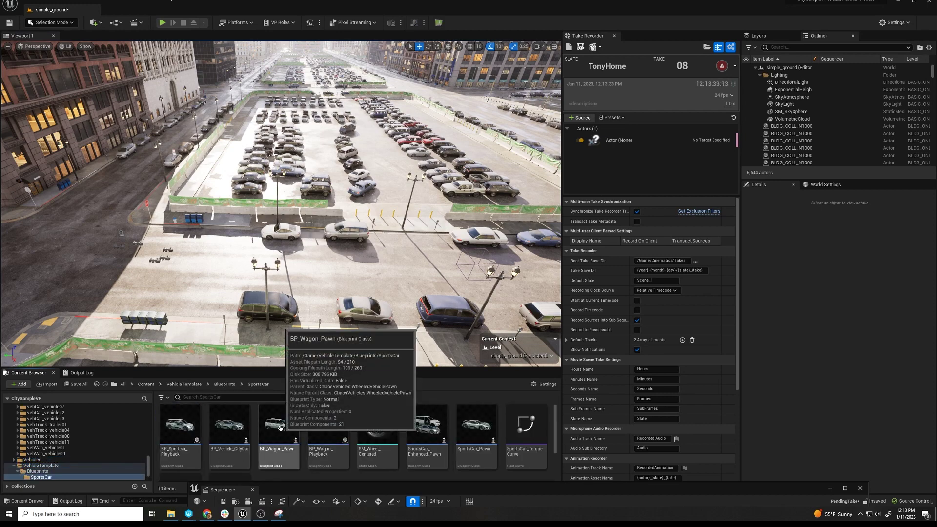
pyautogui.moveTo(280, 428); pyautogui.dragTo(450, 270)
pyautogui.click(527, 270)
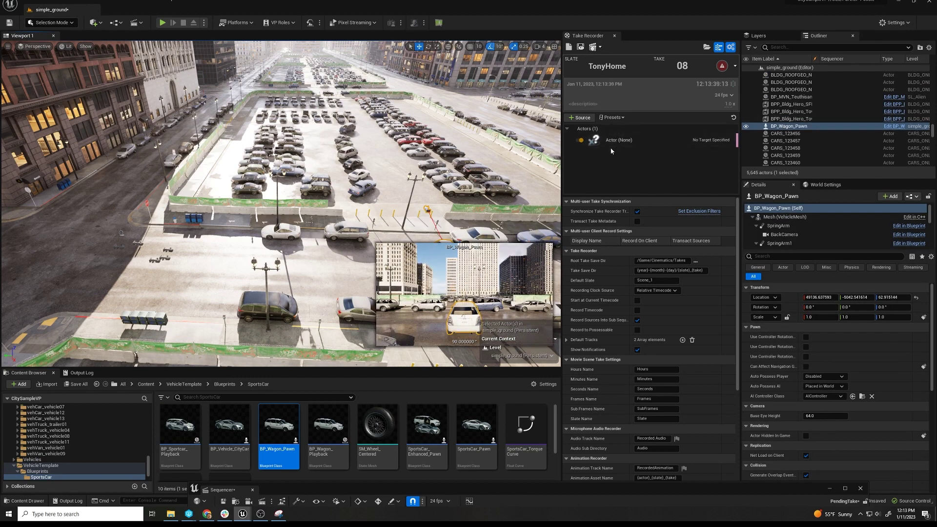
# Set the source actor of the pending take's unassigned Actor source to the new BP_Wagon_Pawn.
pyautogui.click(627, 141)
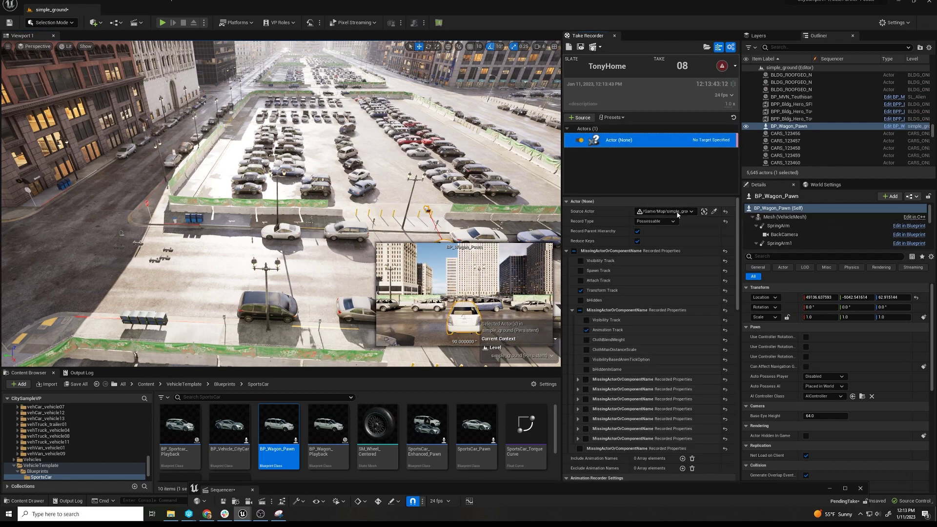
pyautogui.click(705, 213)
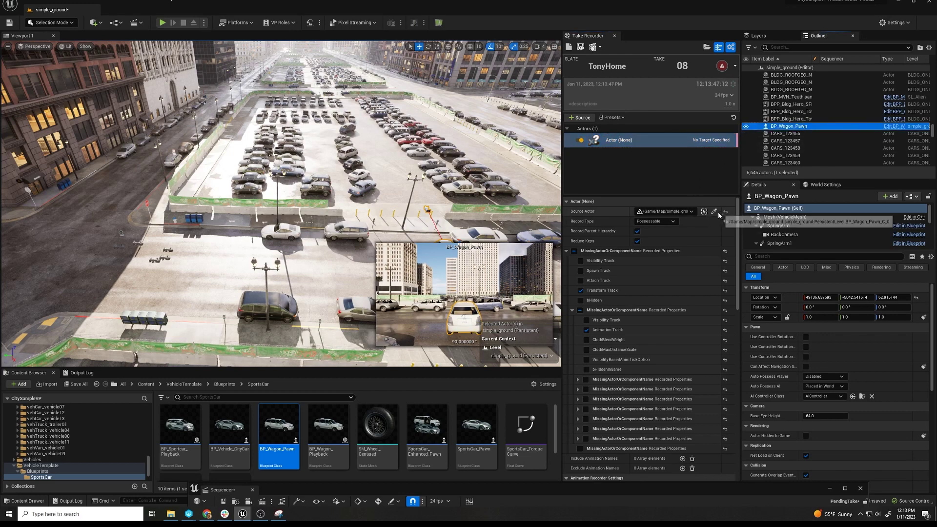
pyautogui.click(801, 126)
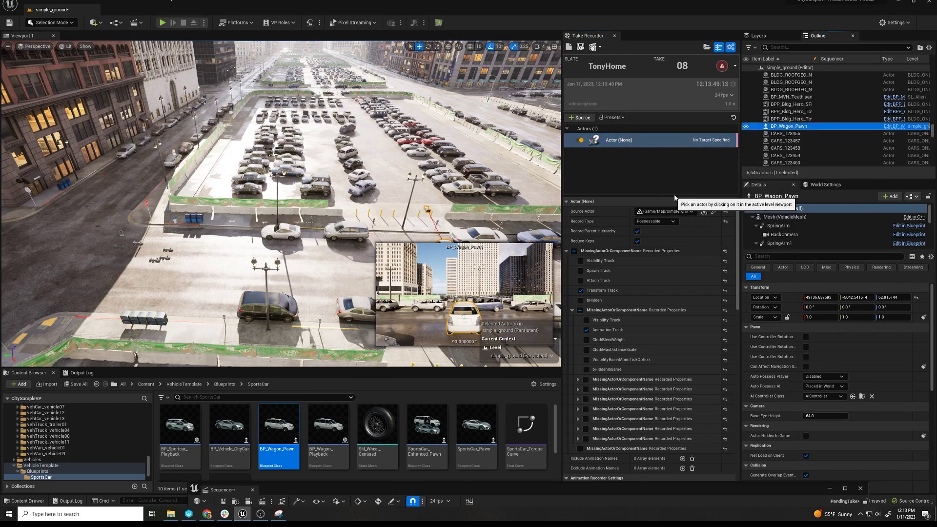
pyautogui.click(693, 212)
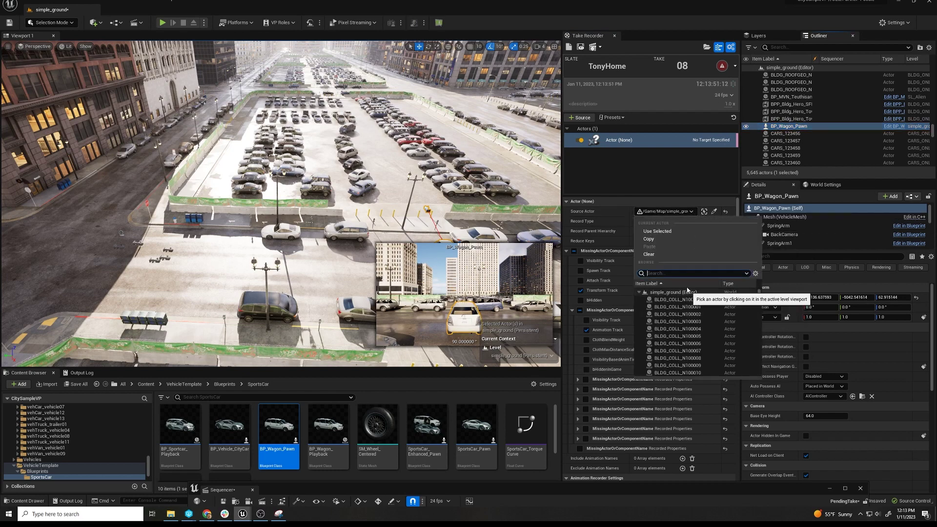
pyautogui.write('wag')
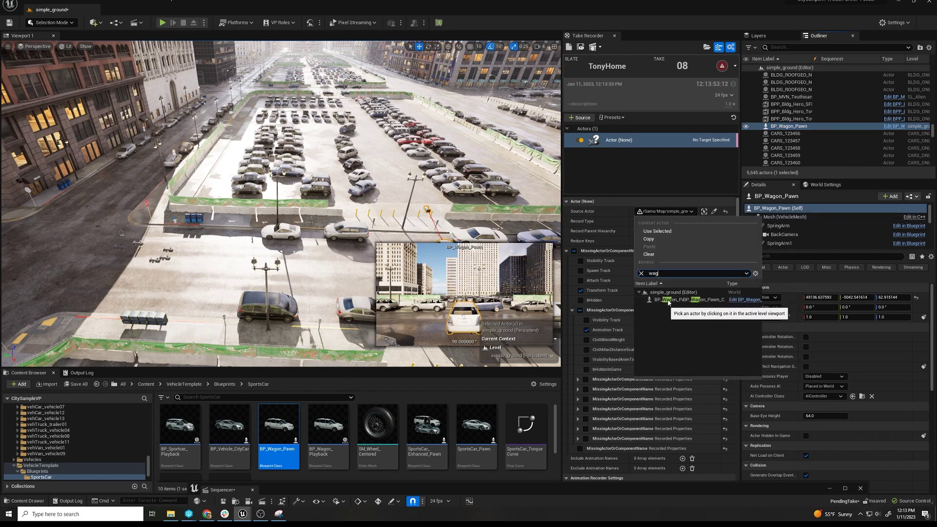
pyautogui.click(670, 302)
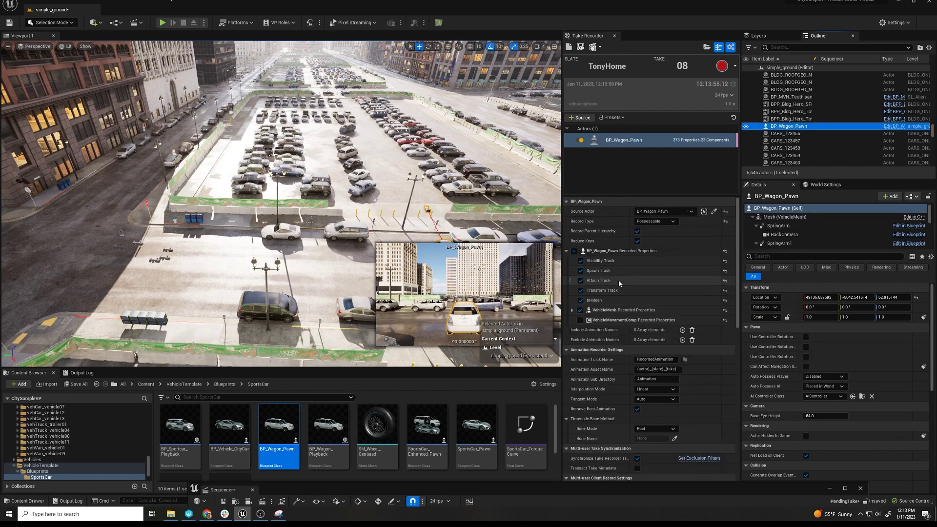
# Examine the recorded properties of BP_Wagon_Pawn and its VehicleMesh, and show the World Settings.
pyautogui.scroll(-1, 619, 283)
pyautogui.click(573, 287)
pyautogui.scroll(-1, 602, 309)
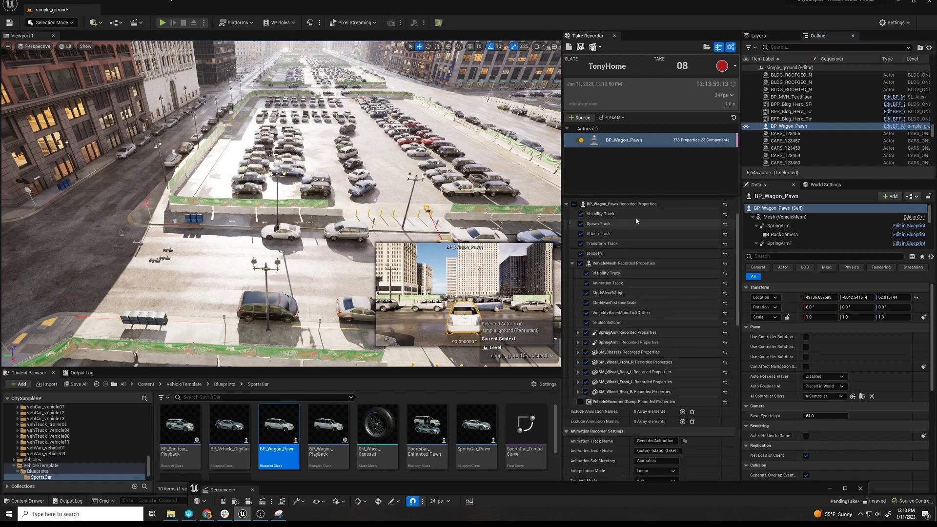
pyautogui.scroll(1, 637, 220)
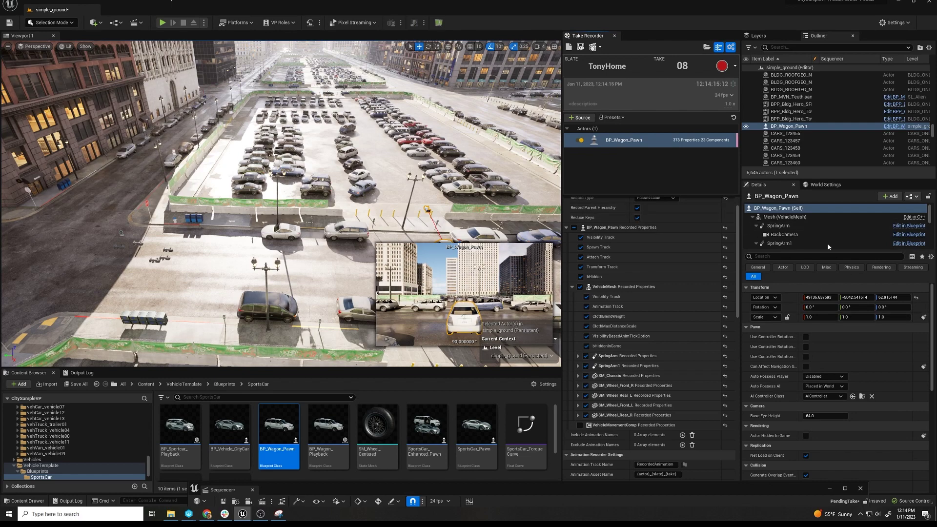
pyautogui.click(826, 184)
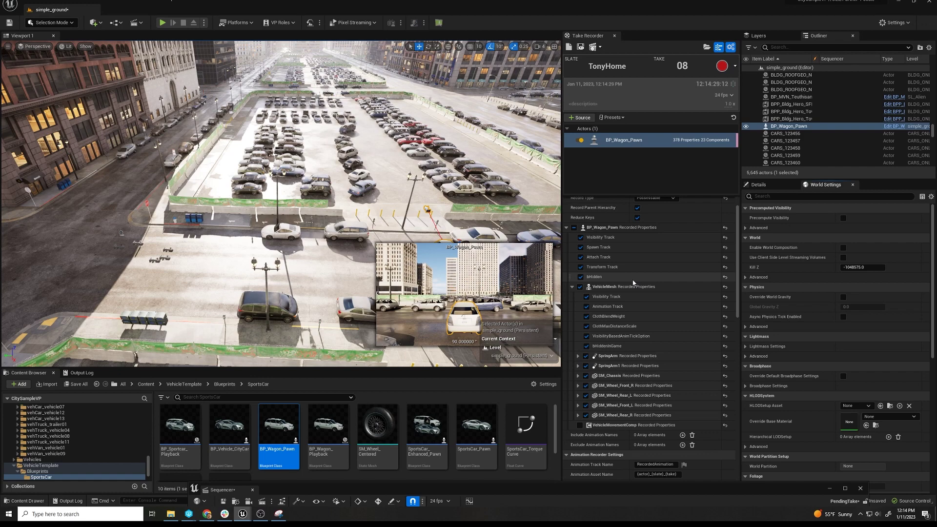
pyautogui.scroll(1, 634, 282)
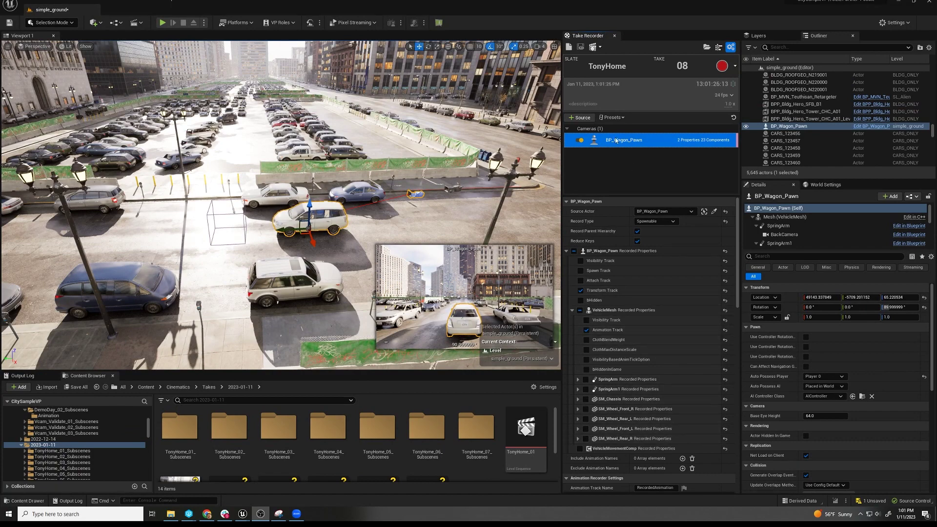
pyautogui.click(613, 117)
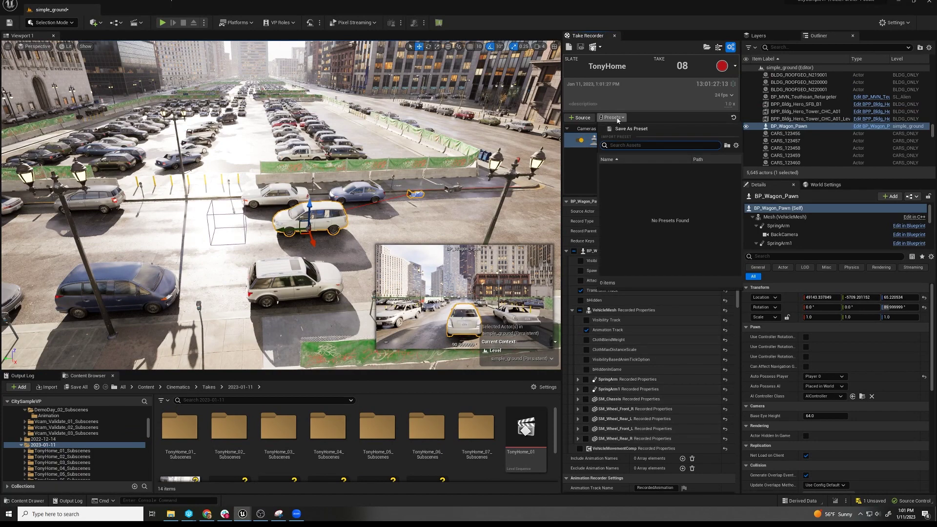
pyautogui.click(591, 163)
pyautogui.click(654, 141)
pyautogui.click(650, 167)
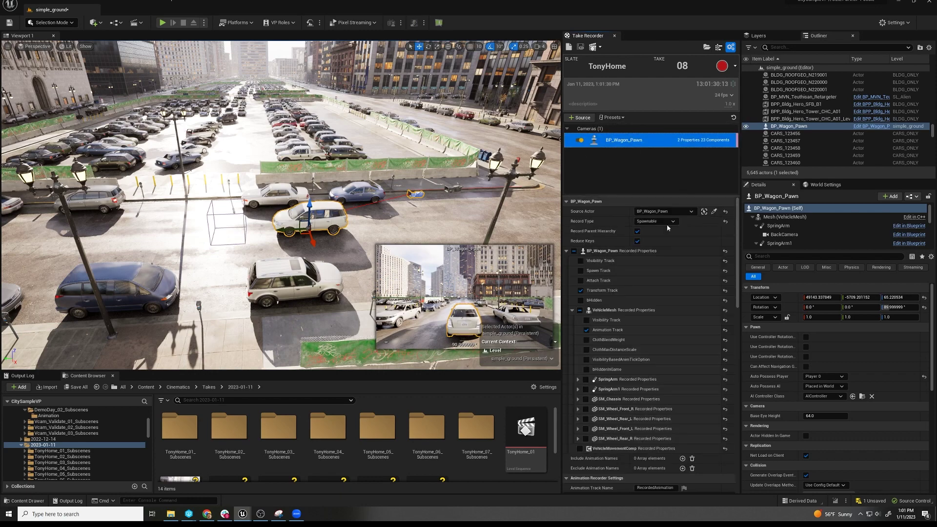
# Save the current BP_Wagon_Pawn recording setup as a take preset named WAGON in Cinematics/Takes.
pyautogui.click(613, 118)
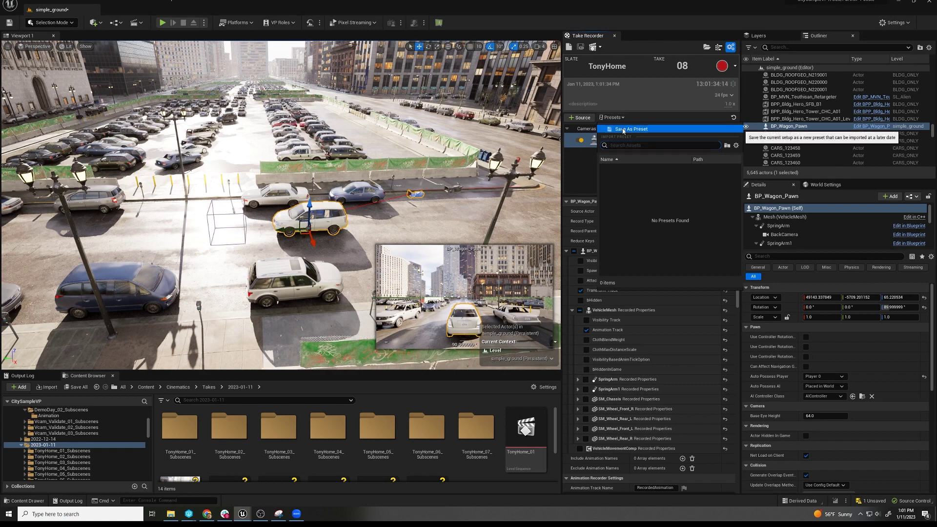
pyautogui.click(623, 129)
pyautogui.write('CA')
pyautogui.press('BackSpace')
pyautogui.press('BackSpace')
pyautogui.write('W')
pyautogui.press('BackSpace')
pyautogui.write('WAGON')
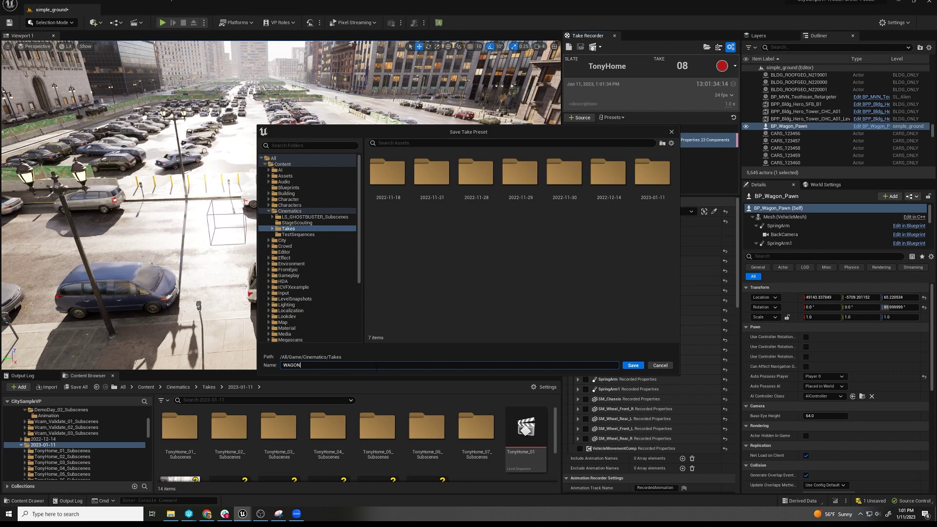
pyautogui.press('Return')
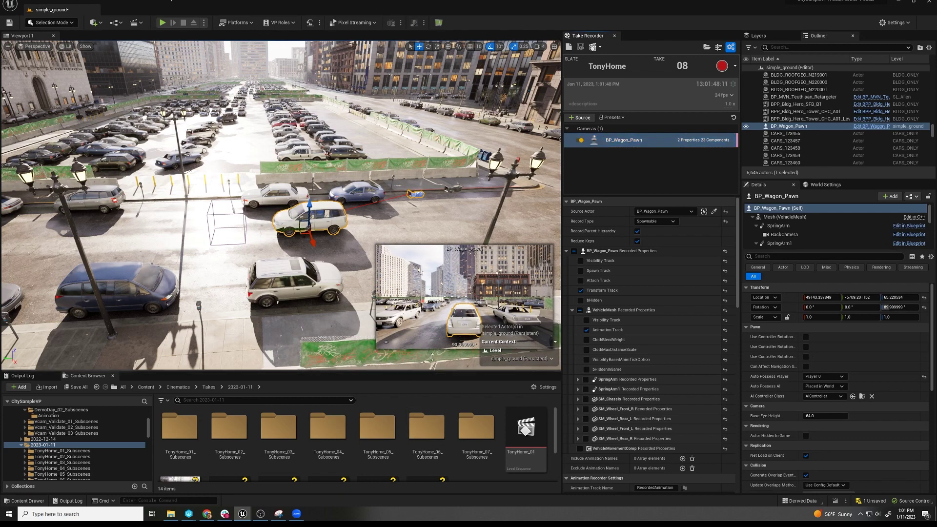
# Create a Level Sequence named ALL_TRAFFIC in the 2023-01-11 takes folder.
pyautogui.moveTo(433, 371); pyautogui.dragTo(433, 328)
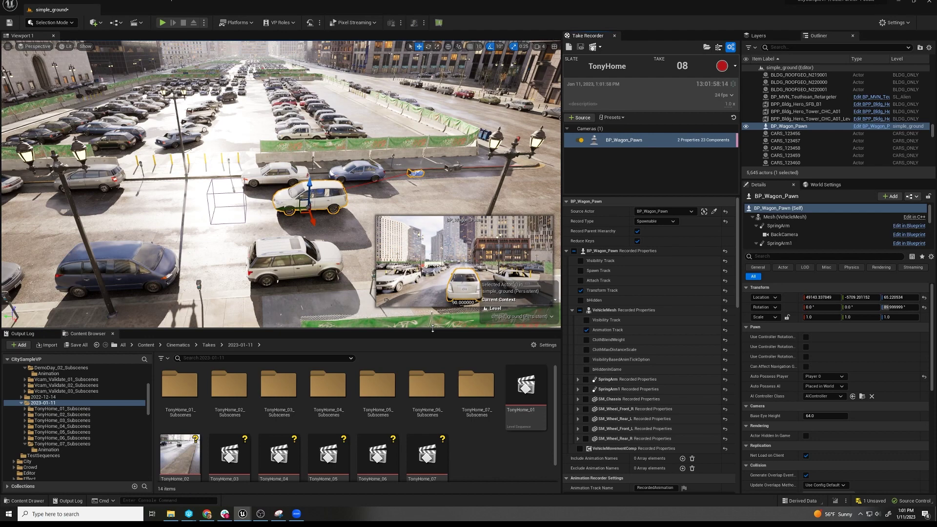
pyautogui.rightClick(482, 456)
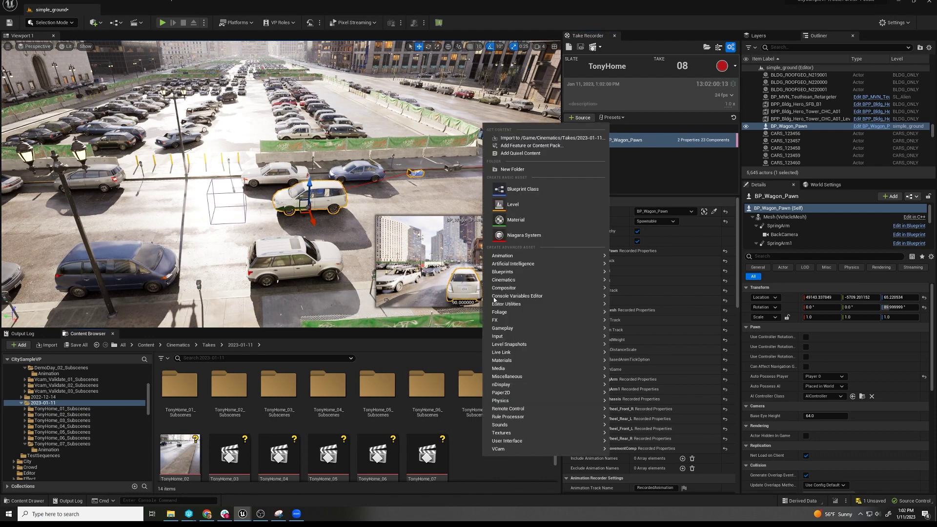
pyautogui.moveTo(531, 283)
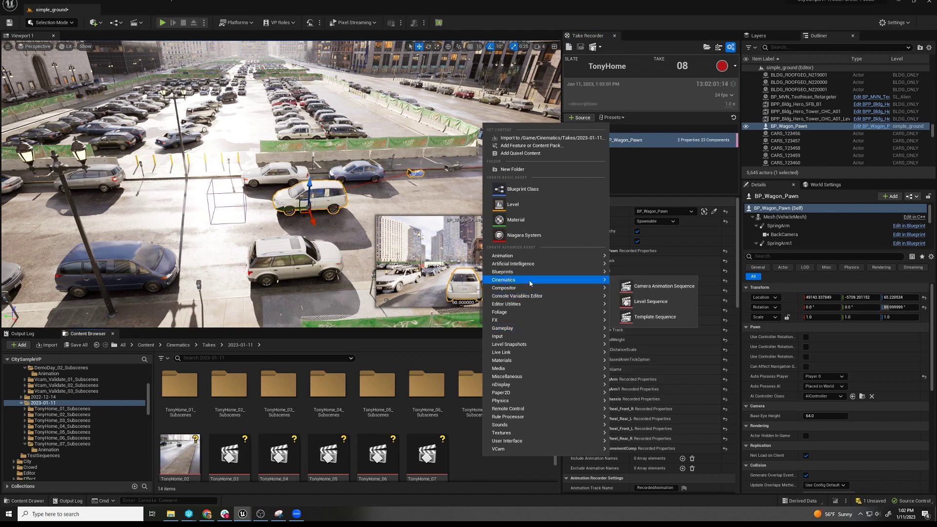
pyautogui.click(660, 298)
pyautogui.write('ALL_TRAFFIC')
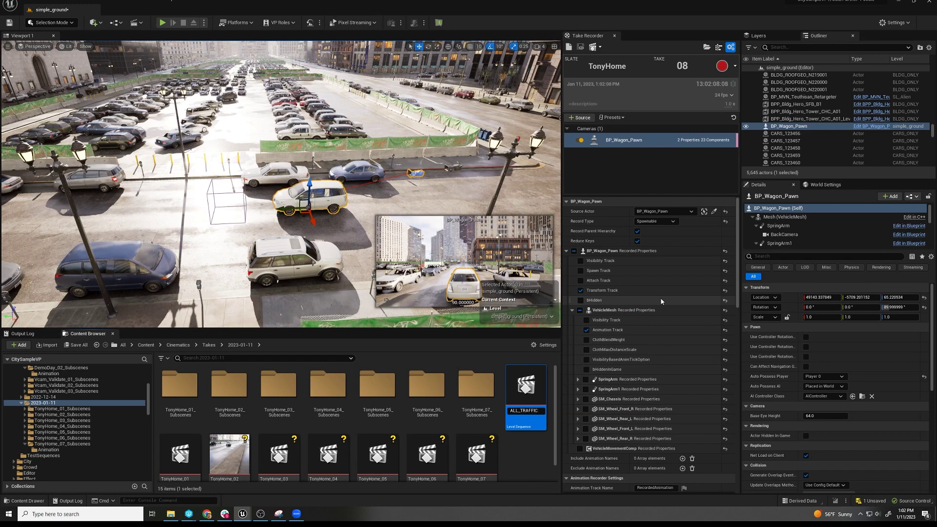
pyautogui.press('Return')
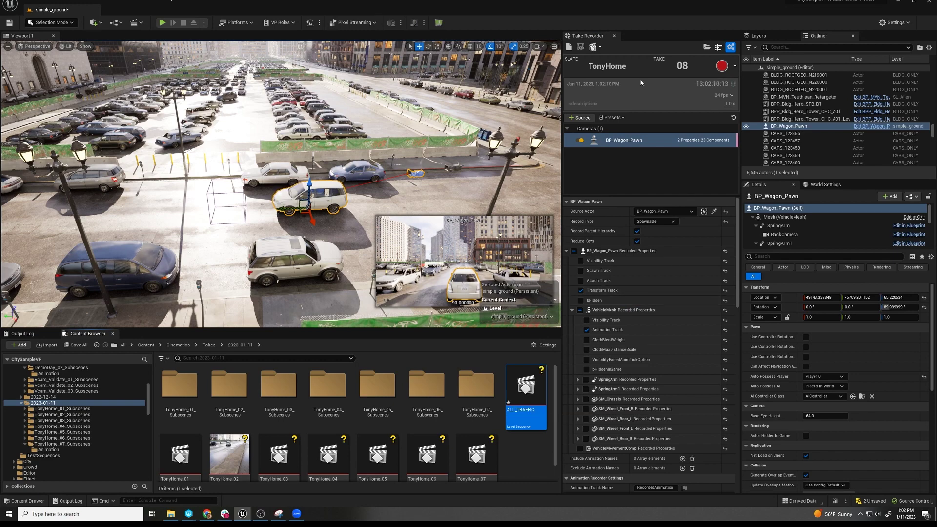
# Choose the ALL_TRAFFIC level sequence as the sequence to record into.
pyautogui.click(600, 47)
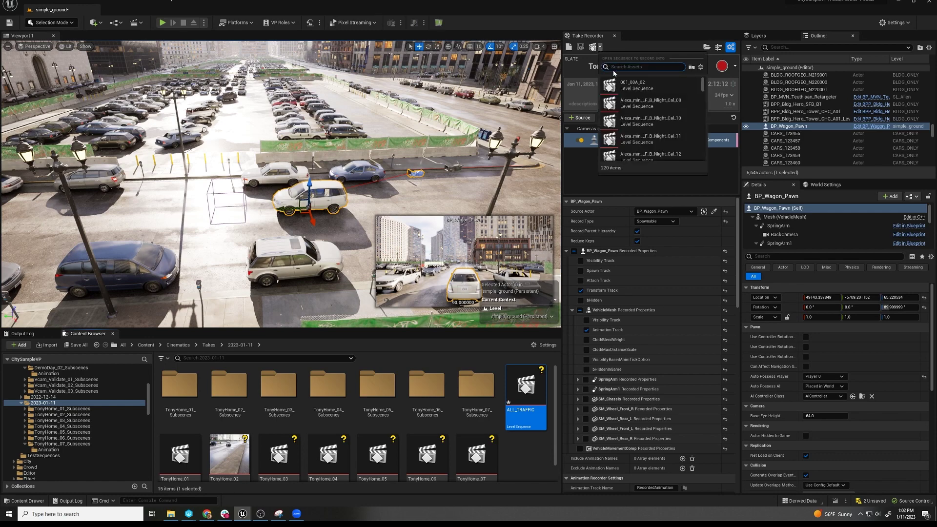
pyautogui.write('all')
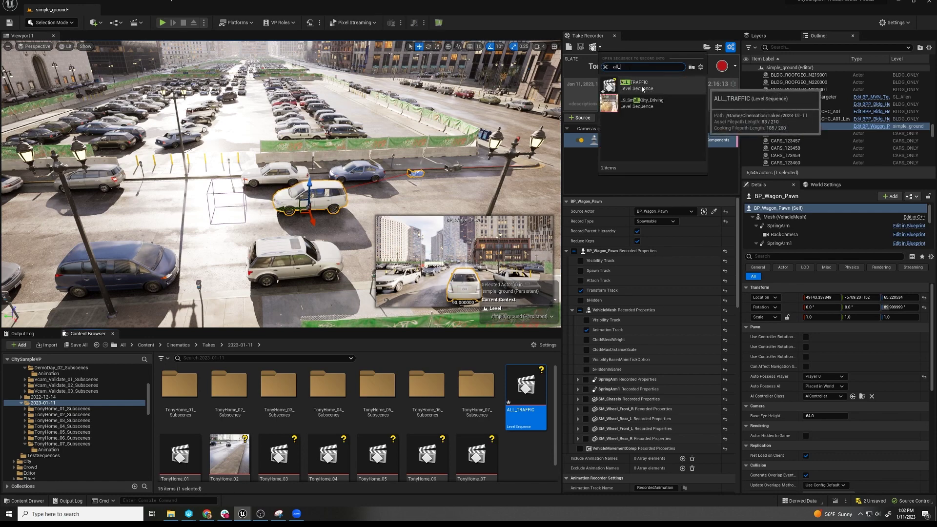
pyautogui.click(633, 86)
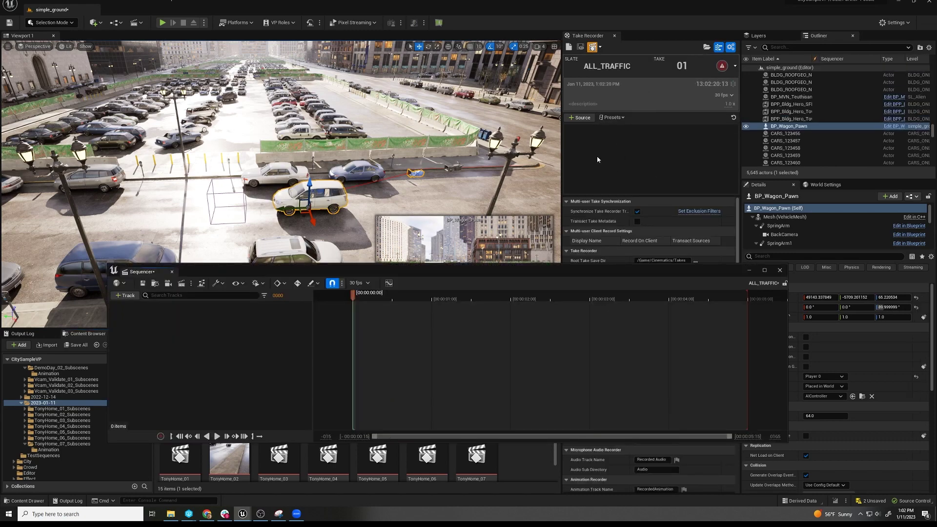
# Load the WAGON take preset into the Take Recorder.
pyautogui.moveTo(587, 270); pyautogui.dragTo(543, 348)
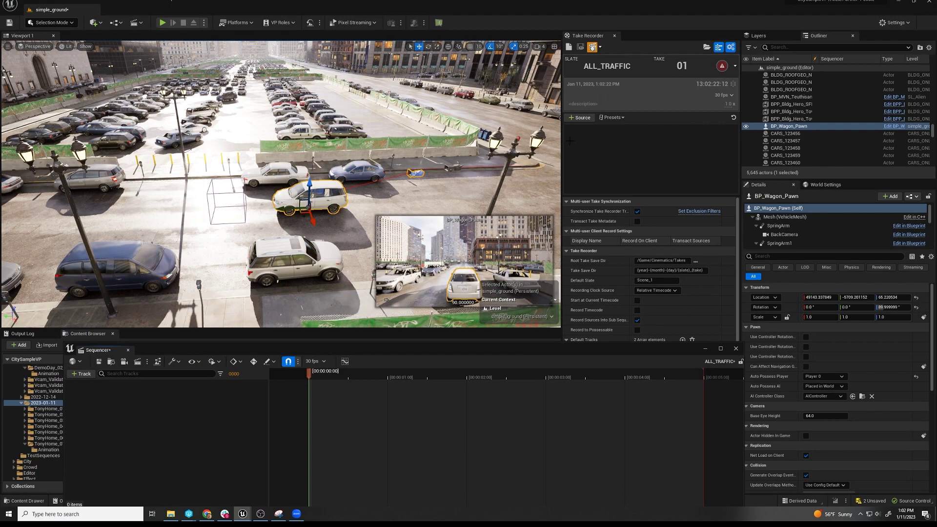
pyautogui.click(613, 117)
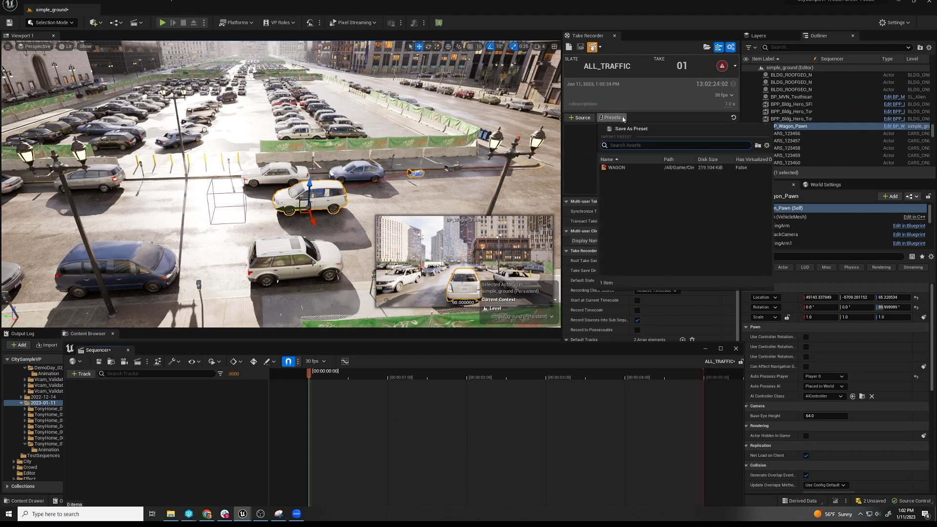
pyautogui.click(626, 171)
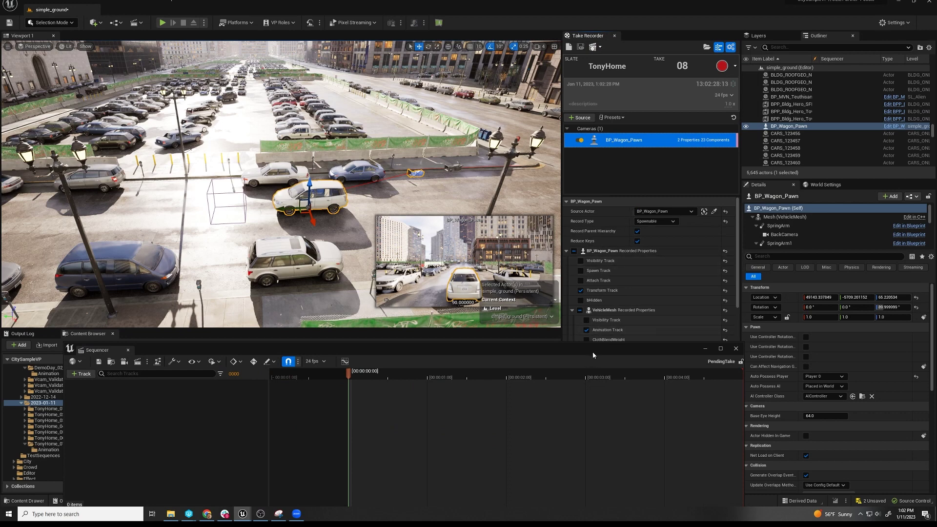
pyautogui.moveTo(591, 343); pyautogui.dragTo(590, 377)
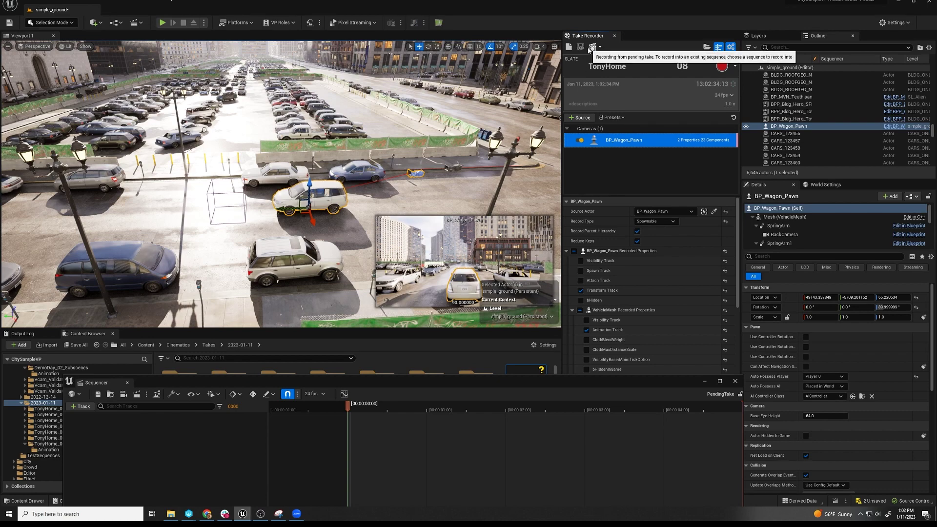
# Add the recorded sequences BP_Wagon_Pawn_TonyHome_06 and BP_Wagon_Pawn_TonyHome_07 to the pending take as subsequences.
pyautogui.moveTo(445, 386); pyautogui.dragTo(531, 163)
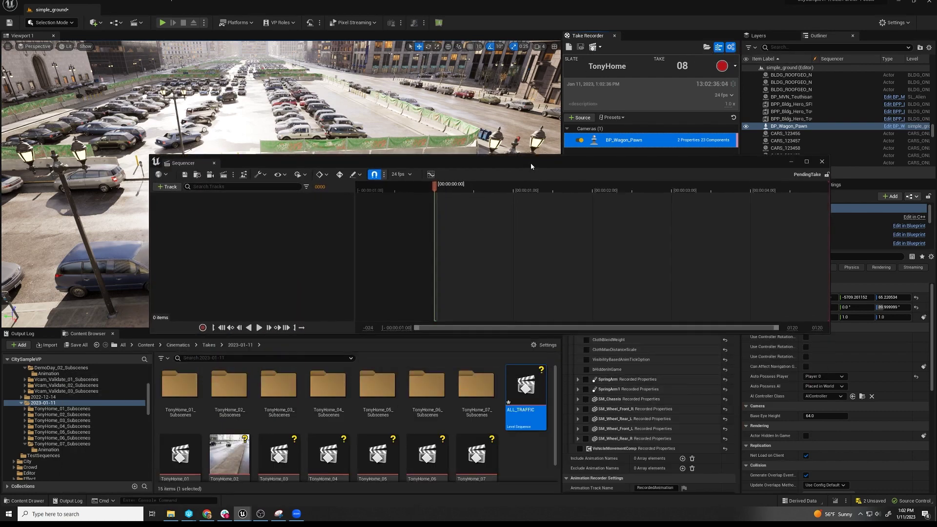
pyautogui.click(62, 438)
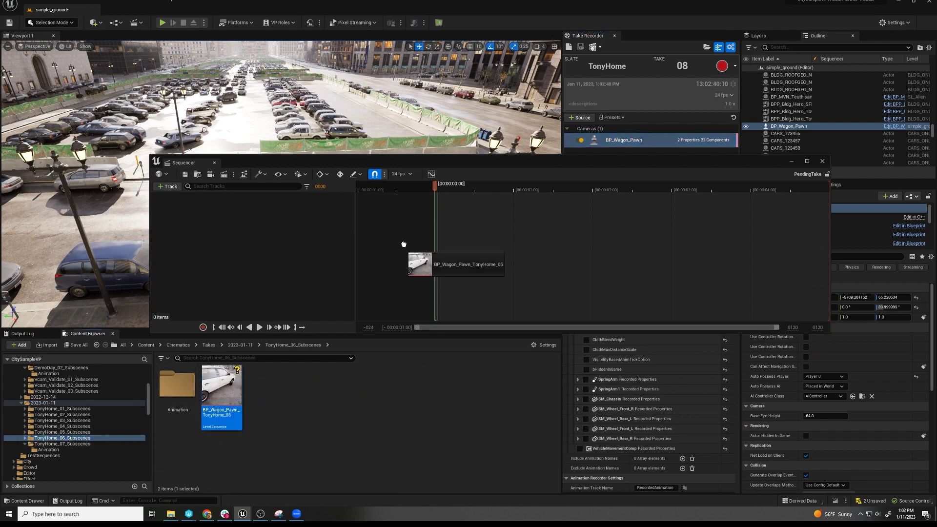
pyautogui.moveTo(414, 236); pyautogui.dragTo(454, 212)
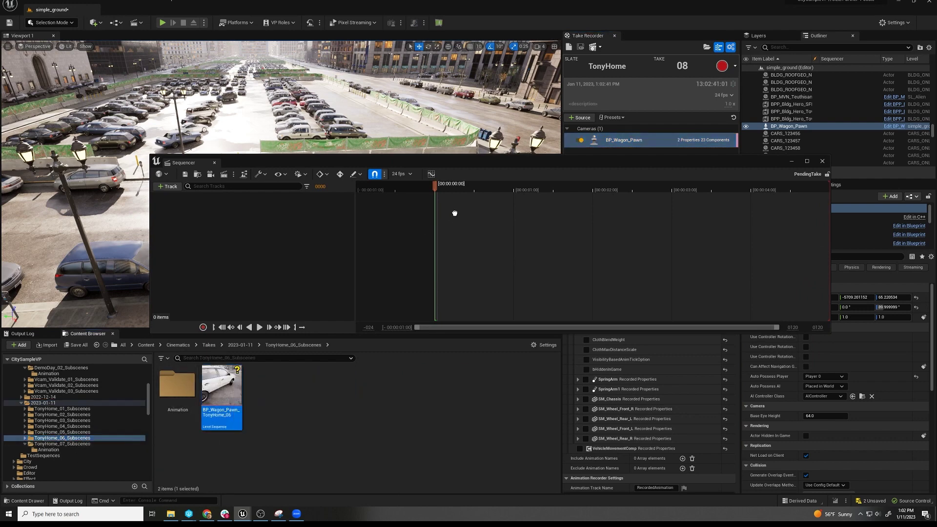
pyautogui.click(58, 444)
pyautogui.moveTo(222, 393); pyautogui.dragTo(451, 248)
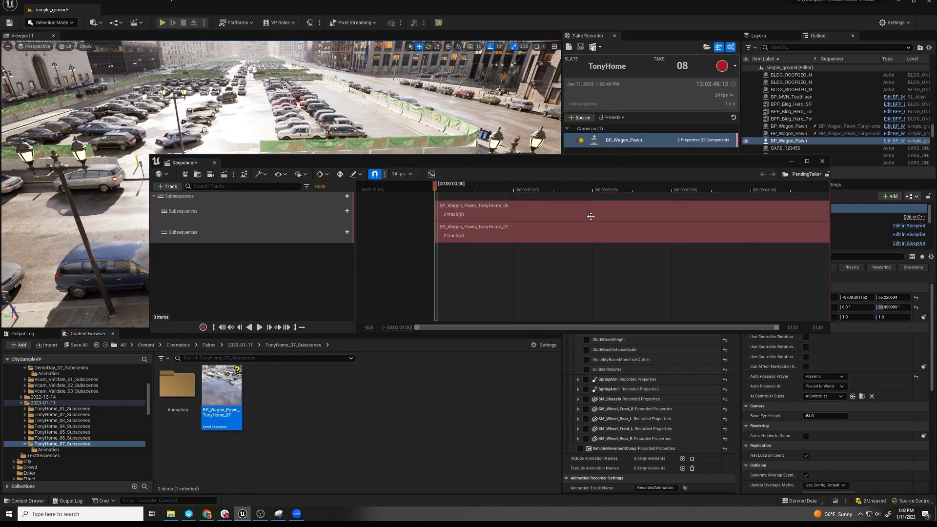
# Widen the pending take's timeline view to frame 500 and extend its playback end to about 20 seconds, past both subsequences.
pyautogui.moveTo(581, 159); pyautogui.dragTo(489, 169)
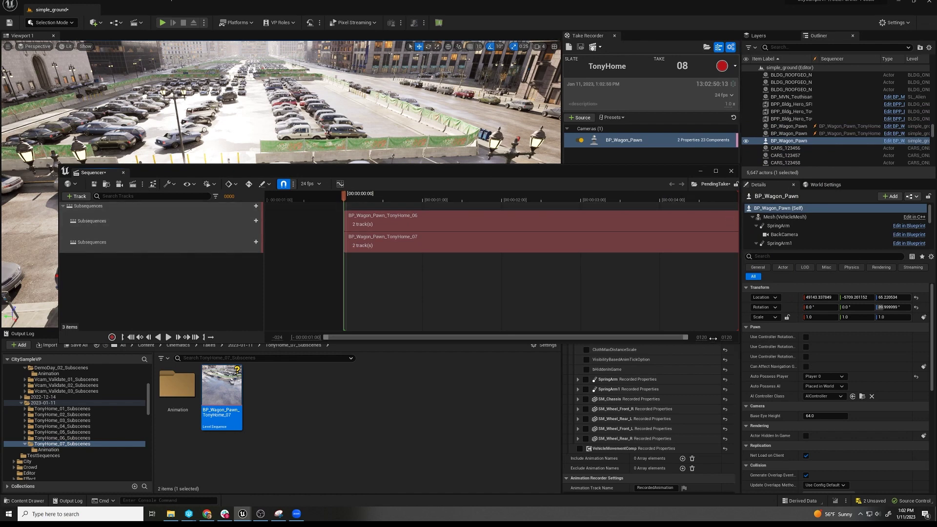
pyautogui.moveTo(654, 176); pyautogui.dragTo(636, 237)
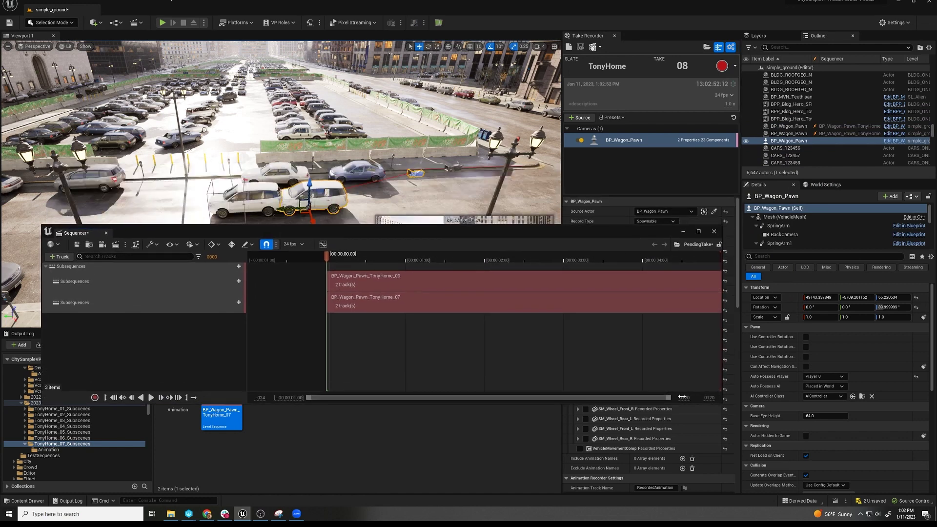
pyautogui.write('500')
pyautogui.press('Return')
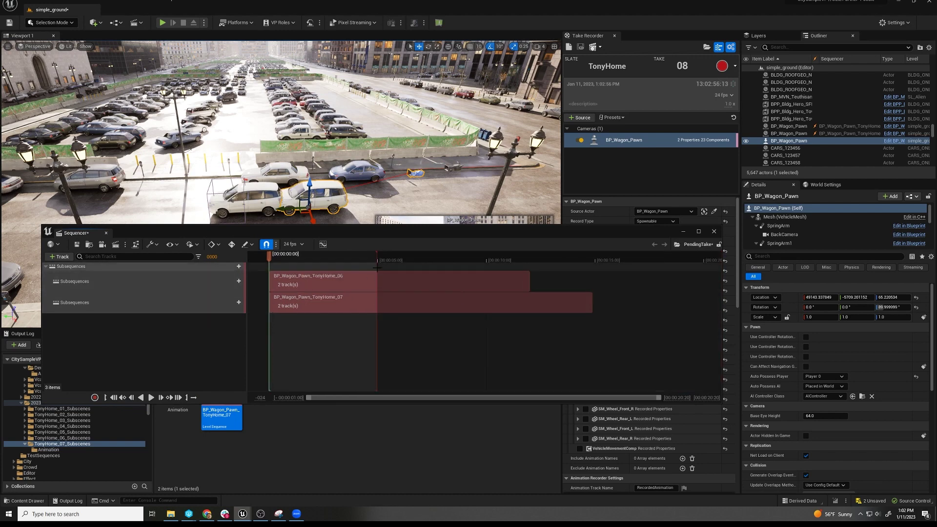
pyautogui.moveTo(397, 257); pyautogui.dragTo(709, 264)
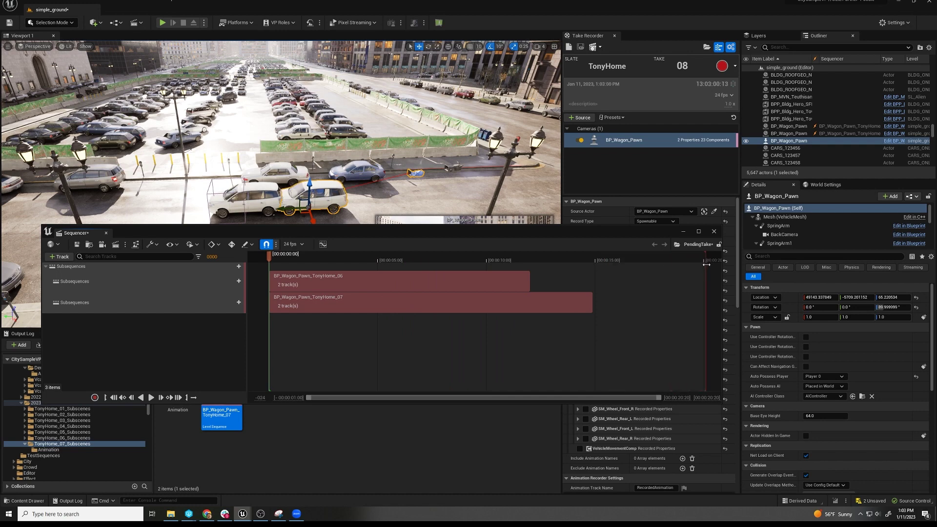
pyautogui.moveTo(625, 230); pyautogui.dragTo(653, 233)
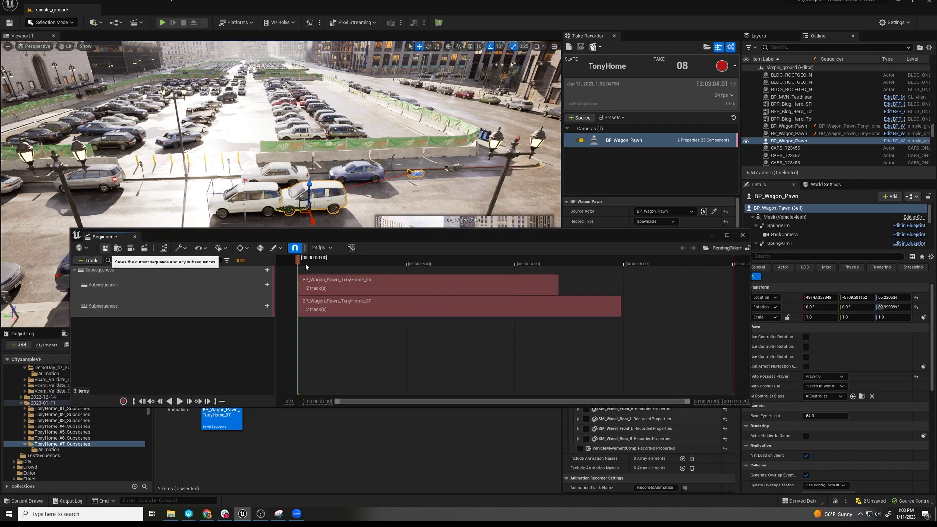
pyautogui.hotkey('ctrl', 's')
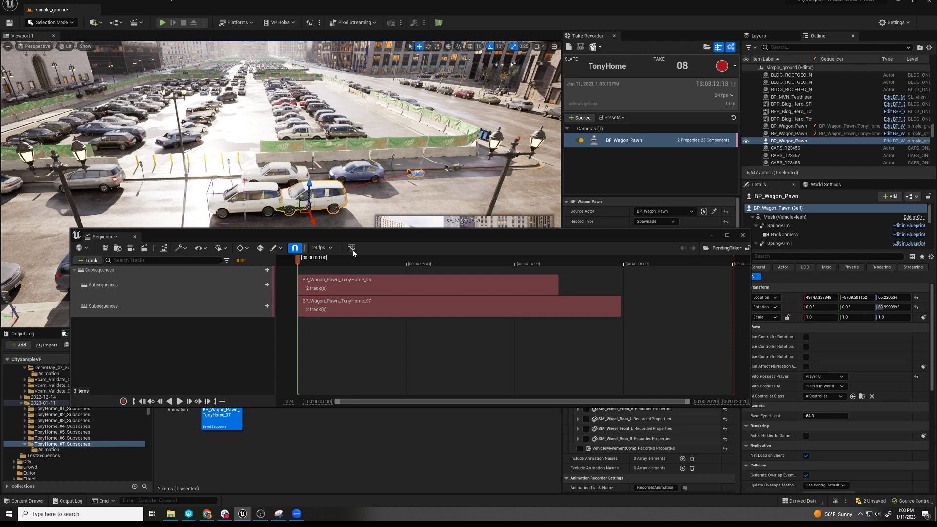
# Start playing the level in the viewport, keeping the pending take's timeline visible beneath it.
pyautogui.moveTo(364, 235); pyautogui.dragTo(330, 427)
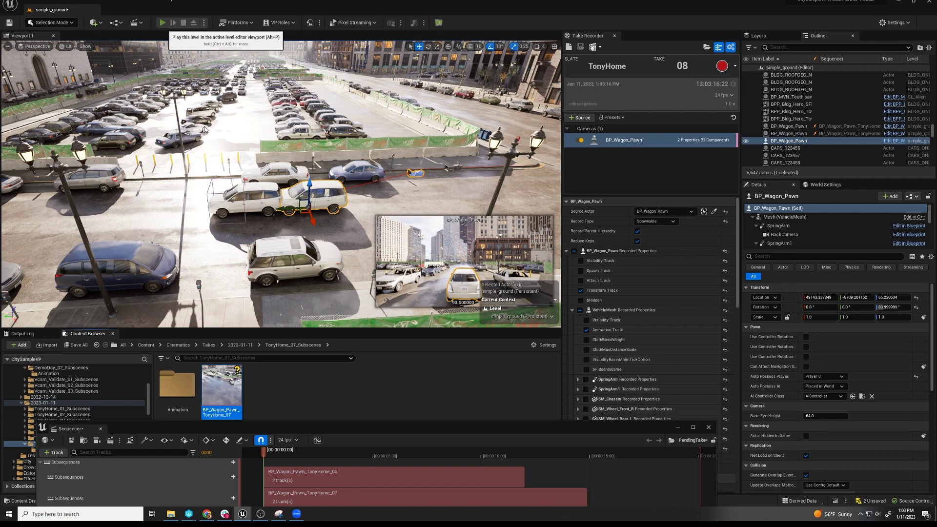
pyautogui.hotkey('alt', 'p')
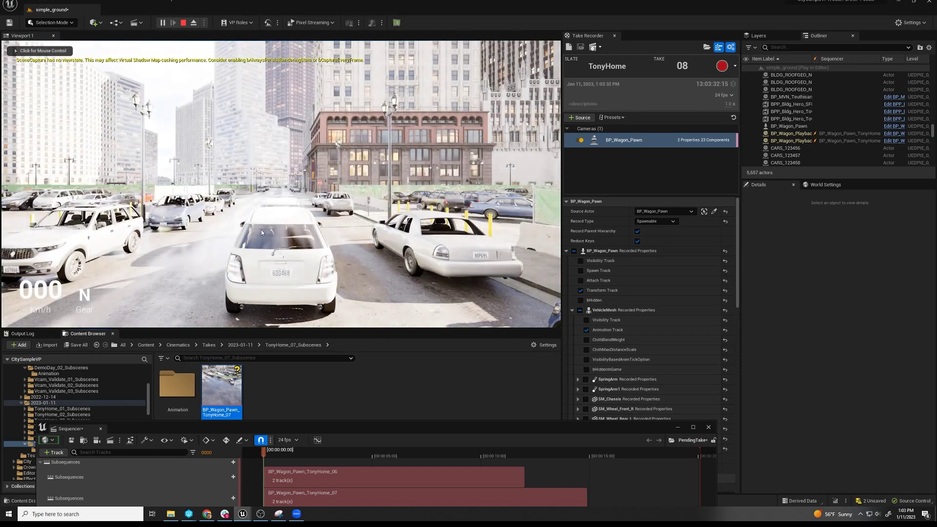
pyautogui.moveTo(300, 433)
pyautogui.mouseDown()
pyautogui.moveTo(289, 348)
pyautogui.moveTo(354, 374)
pyautogui.moveTo(305, 374)
pyautogui.moveTo(388, 377)
pyautogui.moveTo(273, 377)
pyautogui.moveTo(287, 227)
pyautogui.moveTo(292, 421)
pyautogui.mouseUp()
pyautogui.click(104, 391)
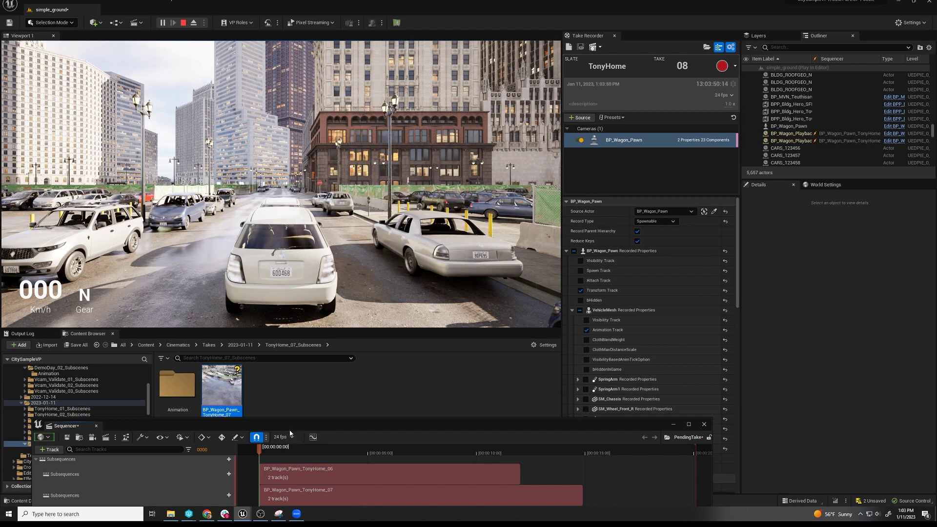
pyautogui.moveTo(292, 432); pyautogui.dragTo(283, 382)
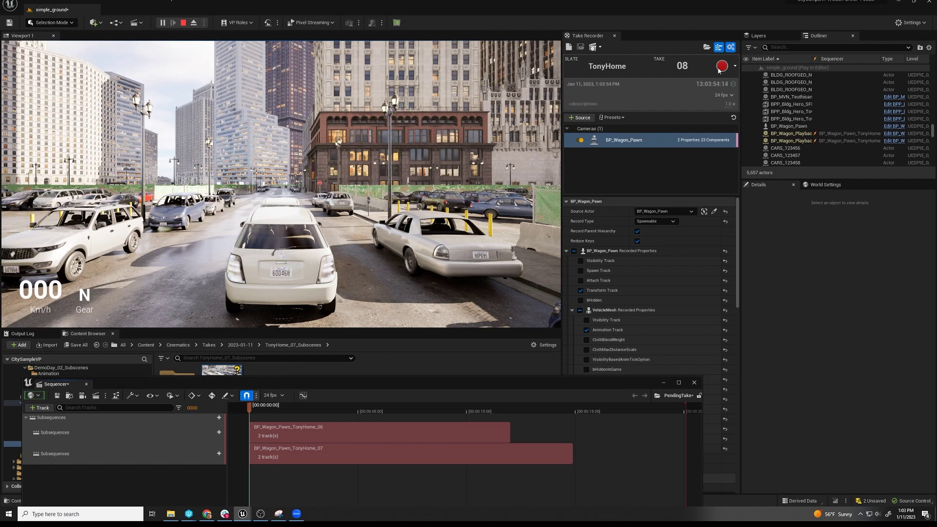
# Record take 08 while driving the wagon along the street and steering around the corner, and end the recording and play session.
pyautogui.hotkey('alt', 'r')
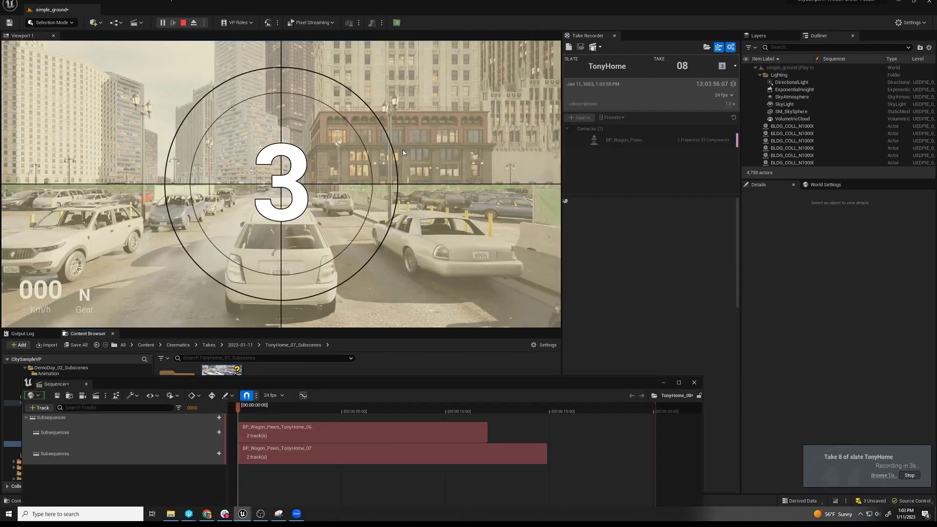
pyautogui.click(402, 150)
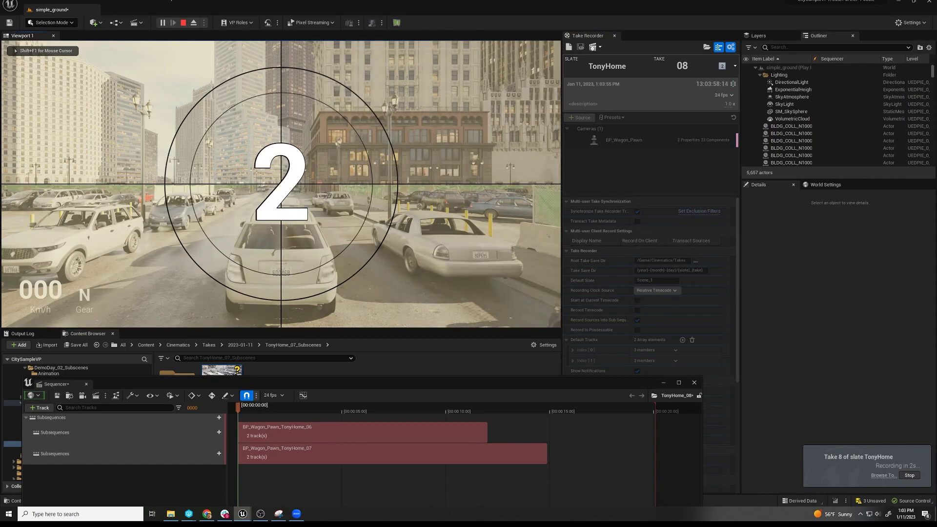
pyautogui.press('w')
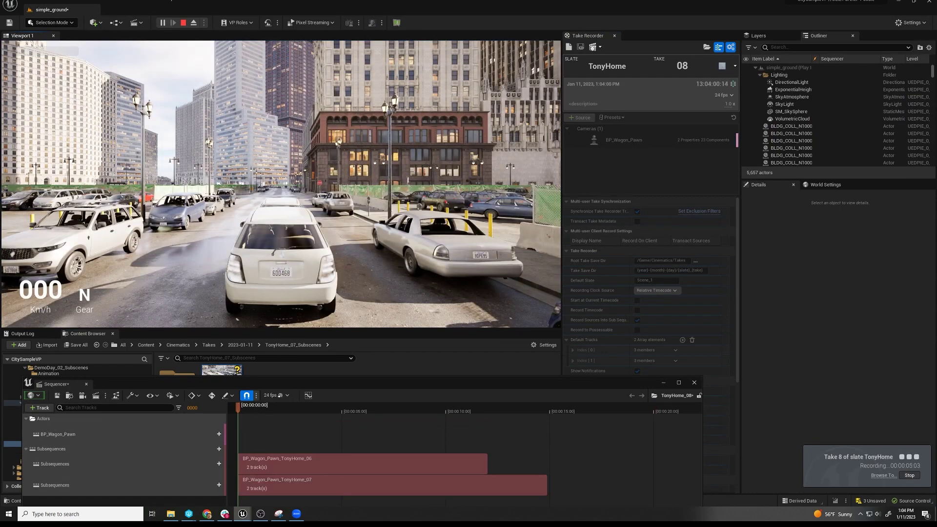
pyautogui.press('a')
pyautogui.press('d')
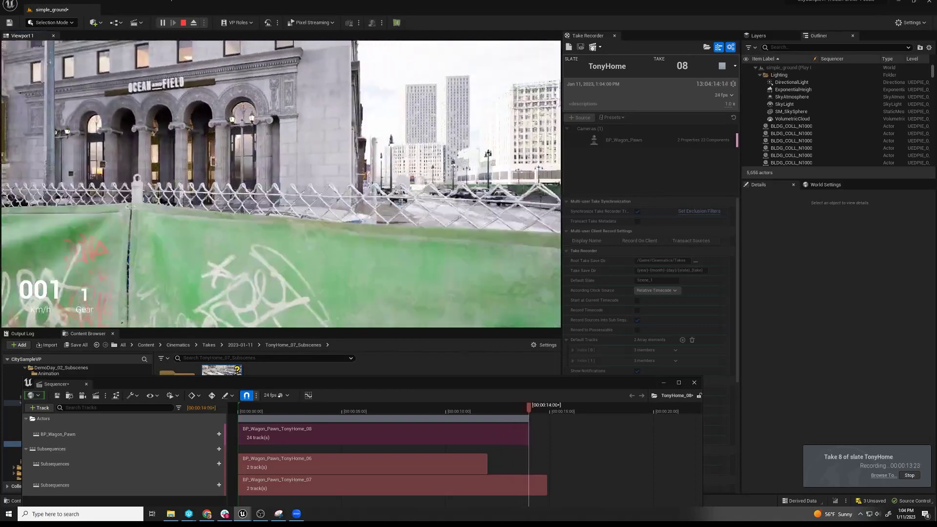
pyautogui.press('Escape')
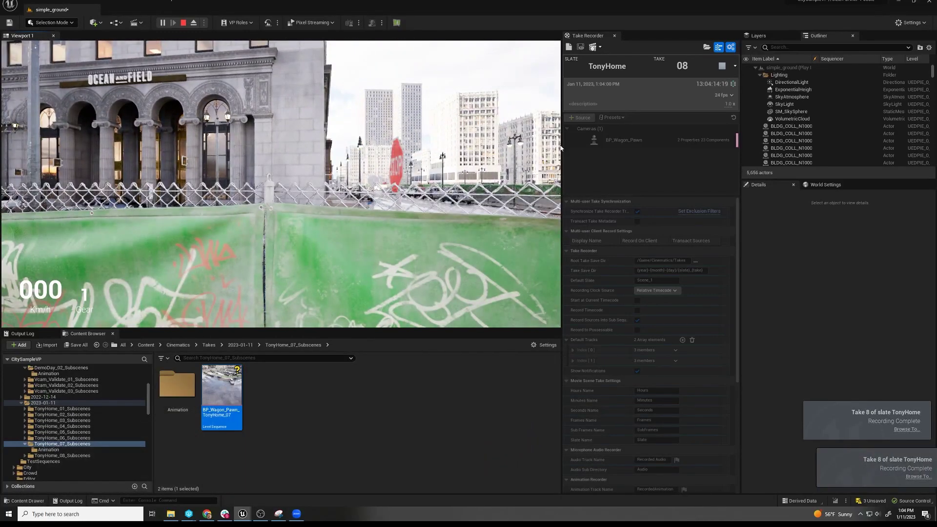
pyautogui.press('Escape')
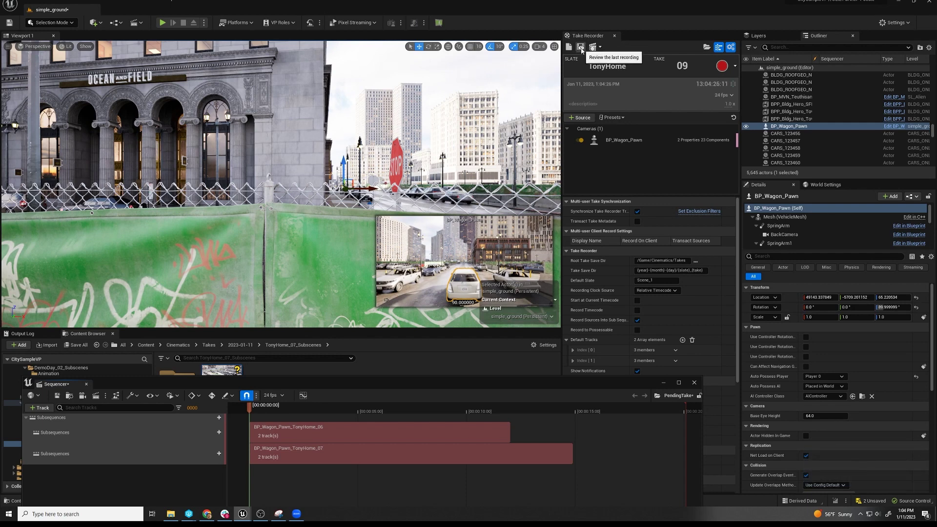
# Review the last recording, TonyHome_08, by scrubbing its timeline around 5 seconds with the street in view.
pyautogui.click(582, 49)
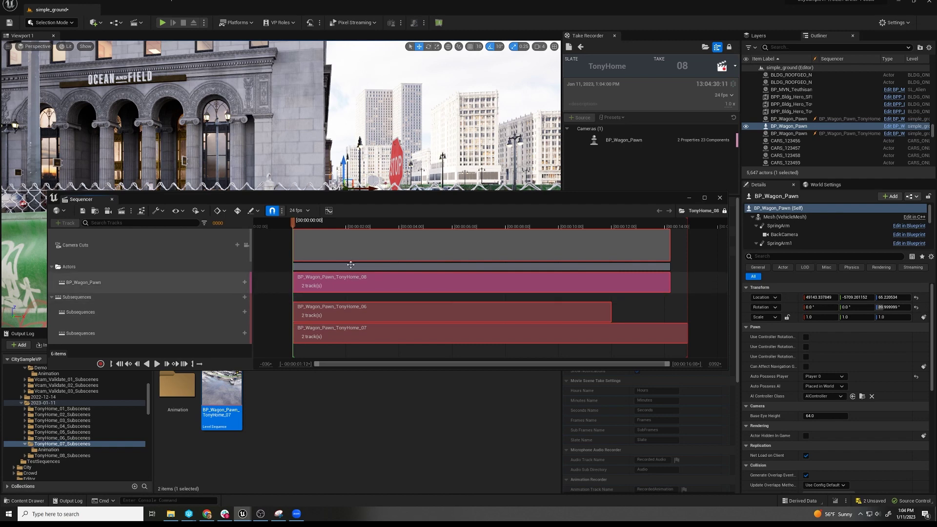
pyautogui.moveTo(338, 200); pyautogui.dragTo(356, 341)
pyautogui.moveTo(407, 367); pyautogui.dragTo(450, 365)
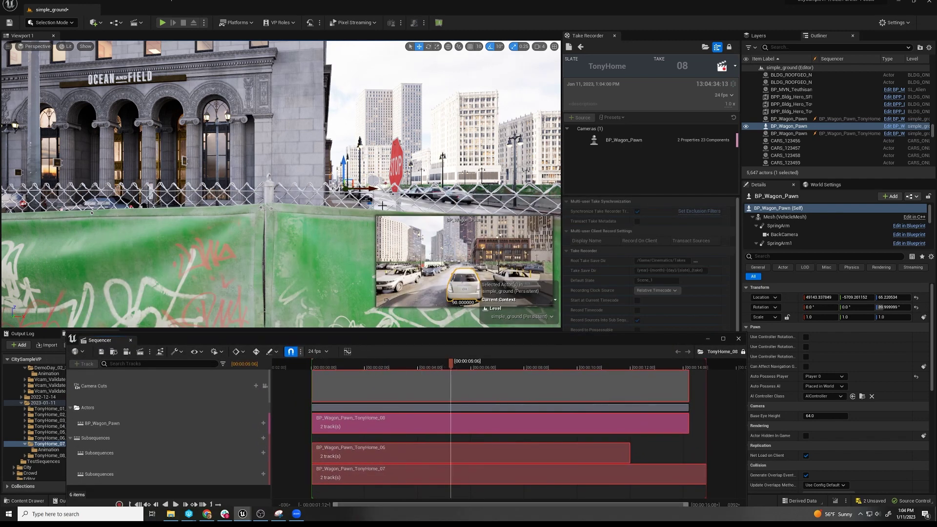
pyautogui.moveTo(376, 186)
pyautogui.mouseDown(button='right')
pyautogui.moveTo(387, 213)
pyautogui.moveTo(367, 189)
pyautogui.moveTo(352, 190)
pyautogui.moveTo(363, 191)
pyautogui.mouseUp(button='right')
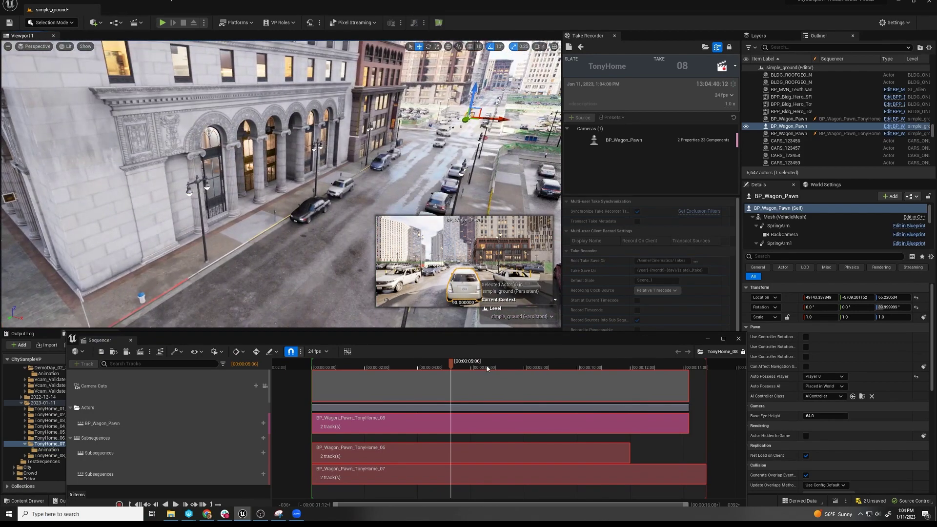
pyautogui.moveTo(490, 369); pyautogui.dragTo(452, 366)
# Open the BP_Wagon_Pawn_TonyHome_08 subsequence, unlock it, and convert its BP_Wagon_Pawn track to a possessable.
pyautogui.doubleClick(469, 423)
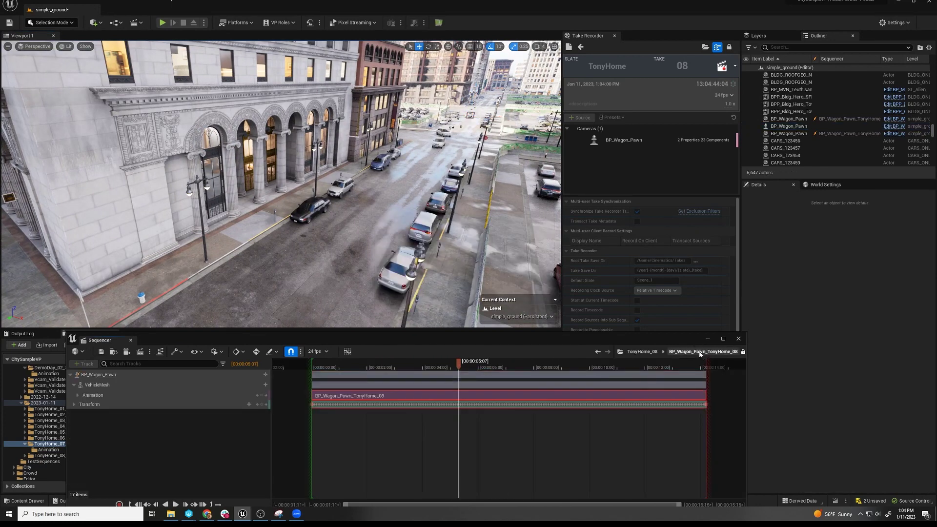
pyautogui.click(743, 352)
pyautogui.click(140, 374)
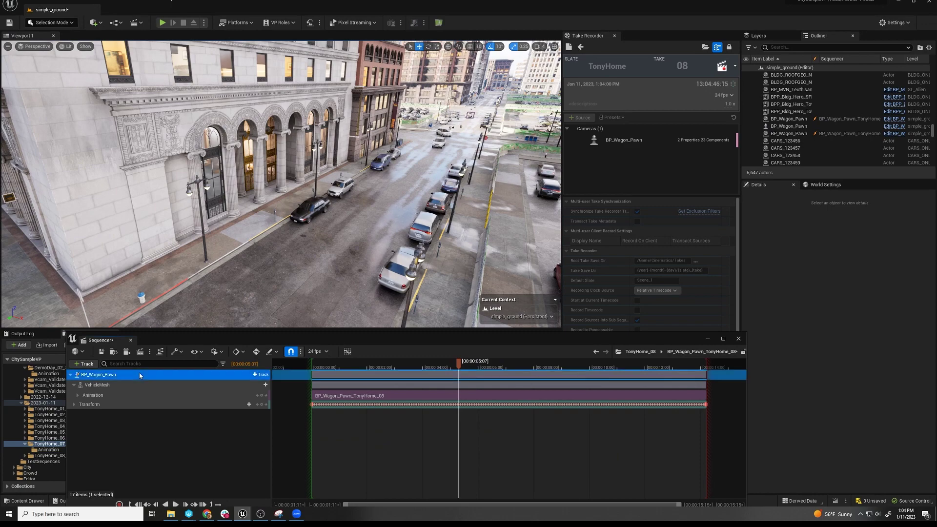
pyautogui.rightClick(139, 375)
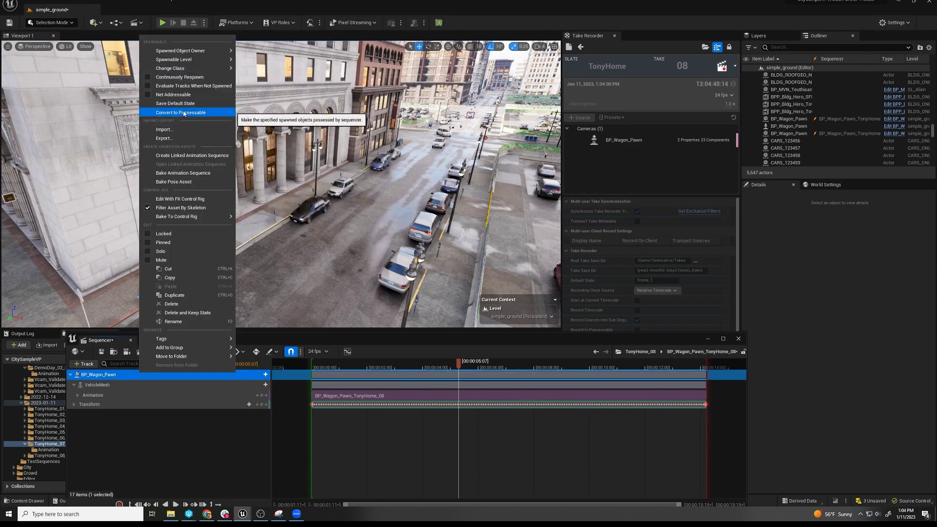
pyautogui.click(184, 112)
# Check the wagon's recorded path, convert BP_Wagon_Pawn back to a spawnable, and change its class to BP_Wagon_Playback.
pyautogui.click(393, 367)
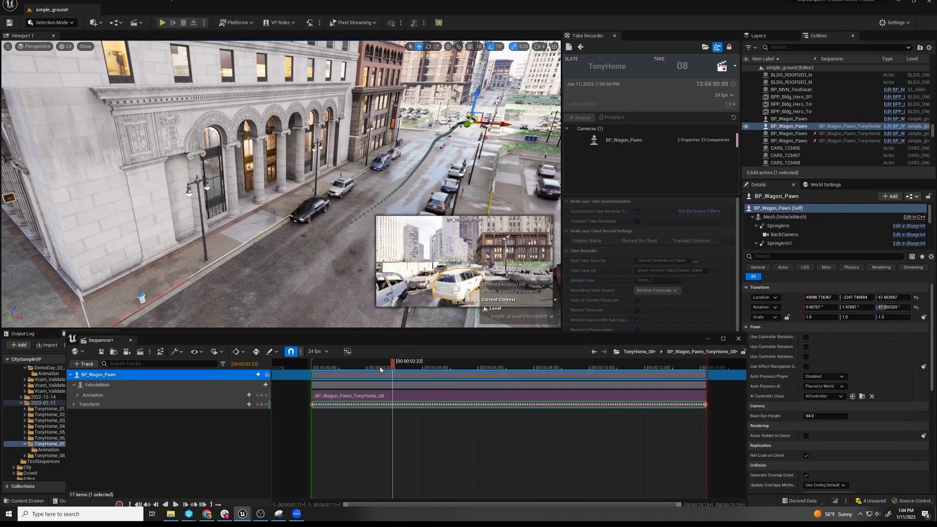
pyautogui.moveTo(381, 369); pyautogui.dragTo(616, 368)
pyautogui.moveTo(332, 235); pyautogui.dragTo(313, 218, button='right')
pyautogui.rightClick(121, 376)
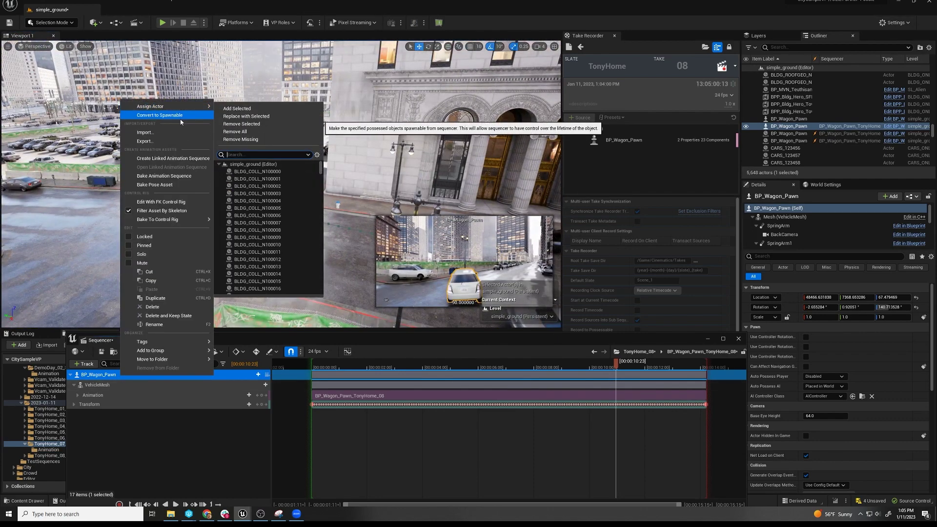
pyautogui.click(181, 117)
pyautogui.rightClick(120, 377)
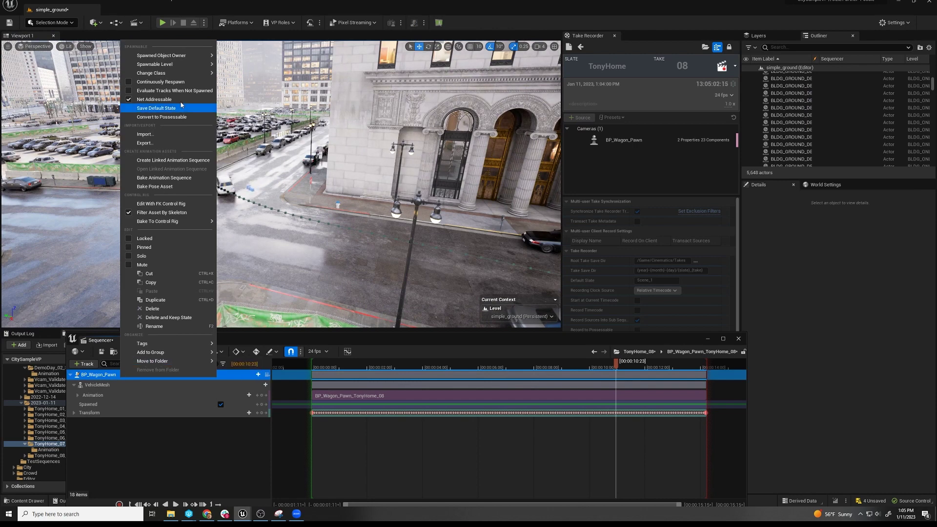
pyautogui.moveTo(180, 73)
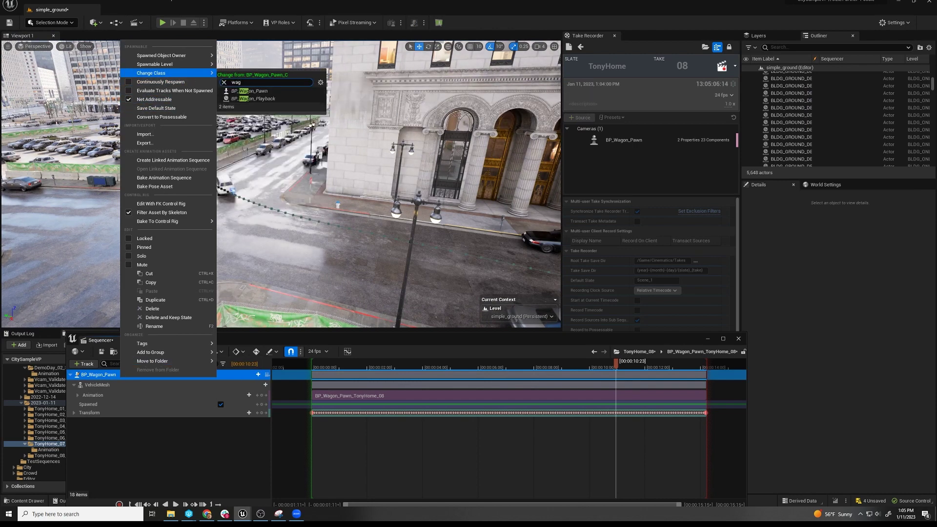
pyautogui.click(247, 99)
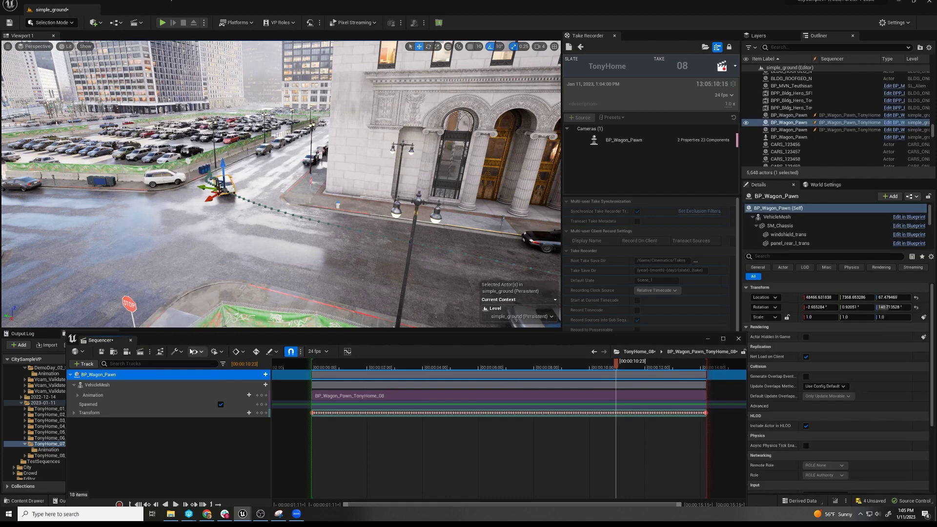
# Save the modified BP_Wagon_Pawn_TonyHome_08 and TonyHome_08 sequences, and move the Sequencer window clear of the content folders.
pyautogui.hotkey('ctrl', 's')
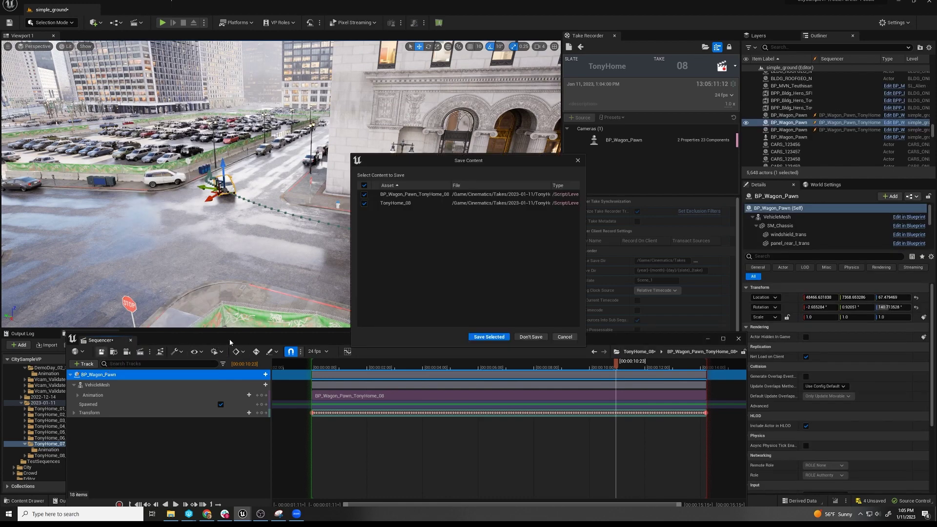
pyautogui.click(490, 337)
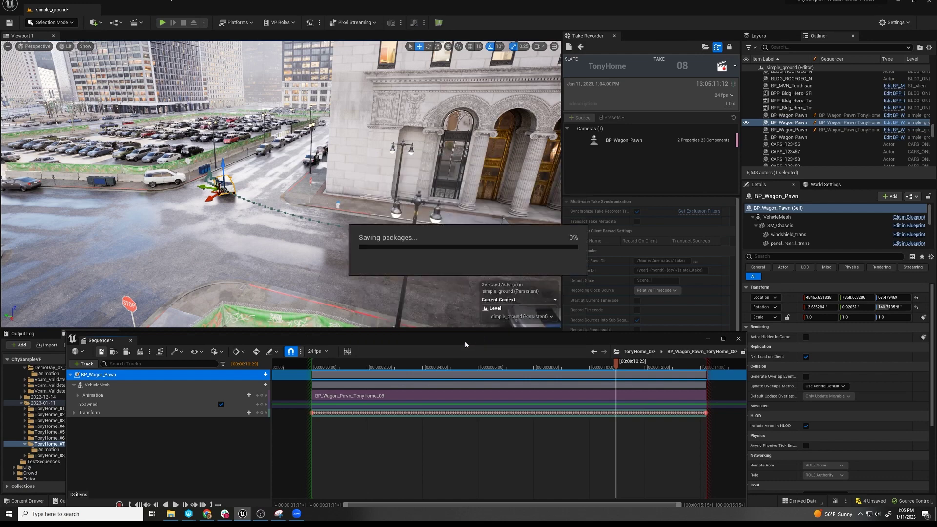
pyautogui.moveTo(464, 340); pyautogui.dragTo(665, 386)
# Review the converted wagon's drive by playing and scrubbing from about 1 to 7 seconds while following its path along the street.
pyautogui.click(373, 385)
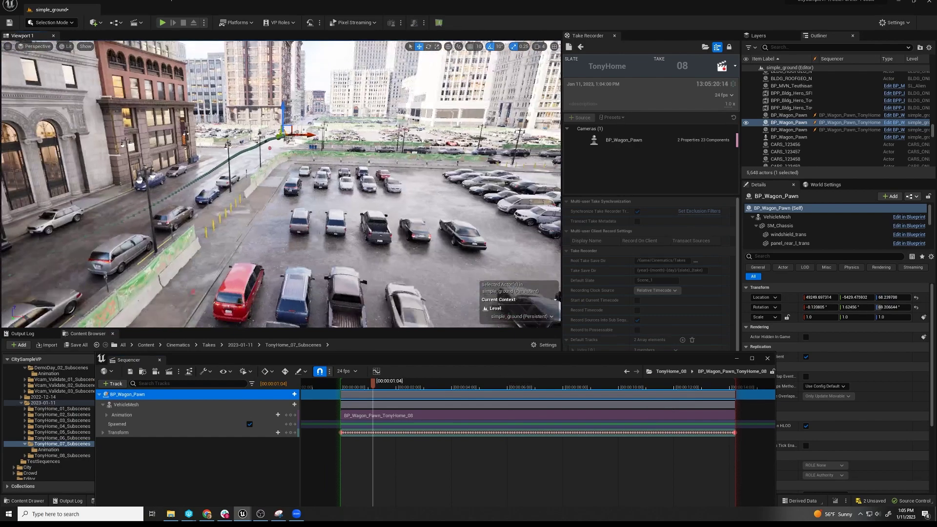
pyautogui.moveTo(281, 186); pyautogui.dragTo(229, 210, button='right')
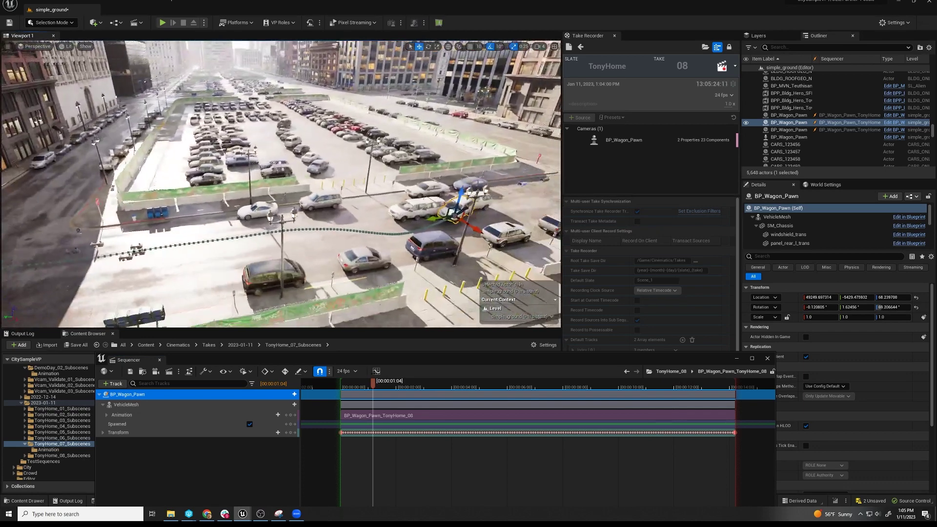
pyautogui.press('space')
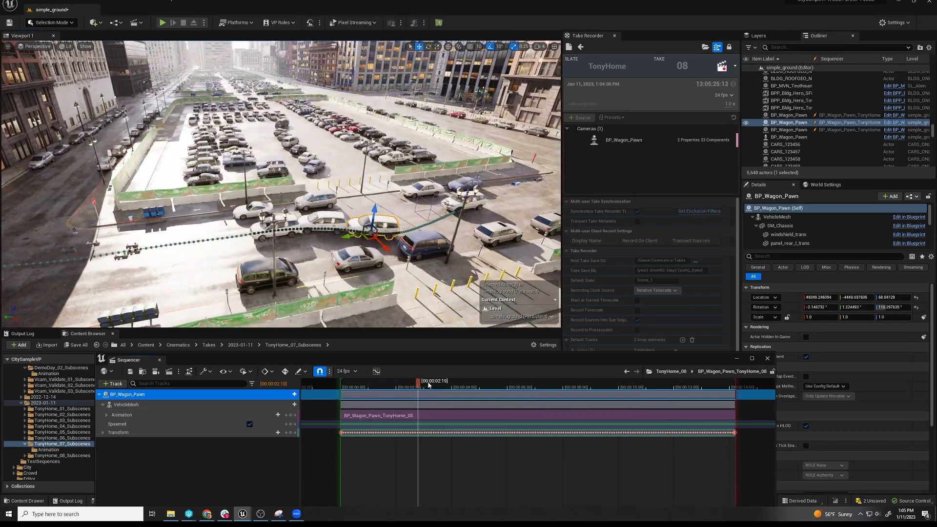
pyautogui.moveTo(338, 234); pyautogui.dragTo(249, 251, button='right')
pyautogui.moveTo(459, 385); pyautogui.dragTo(551, 382)
pyautogui.moveTo(231, 220); pyautogui.dragTo(94, 169, button='right')
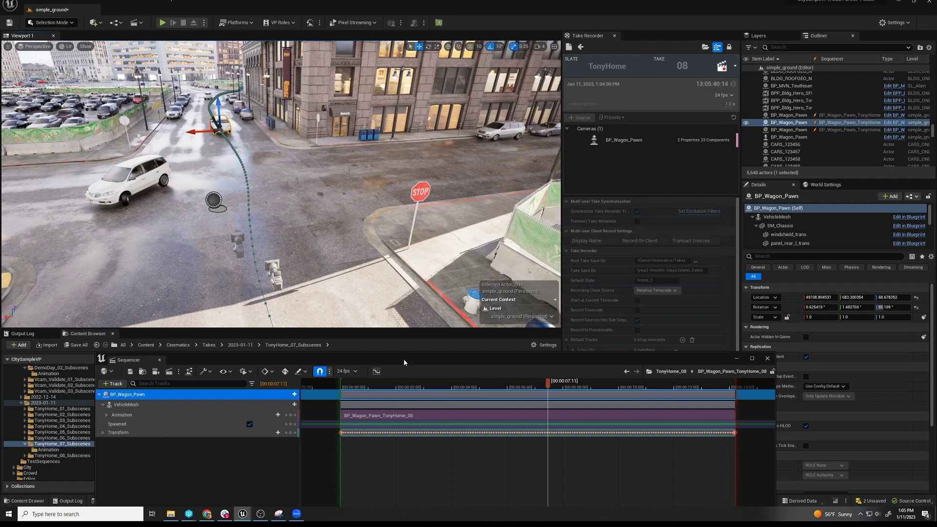
pyautogui.moveTo(404, 362); pyautogui.dragTo(397, 364)
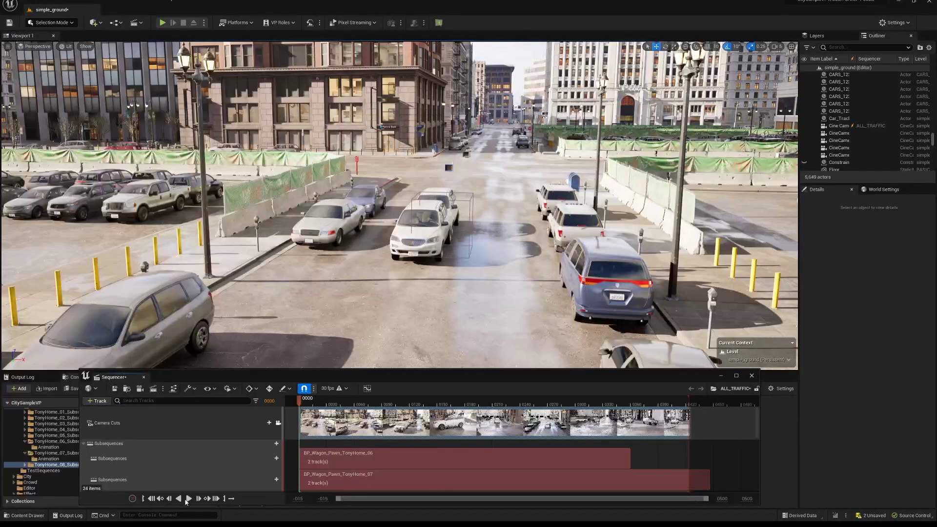
# Play back the ALL_TRAFFIC sequence with the combined wagon subsequences through its camera cut.
pyautogui.click(188, 498)
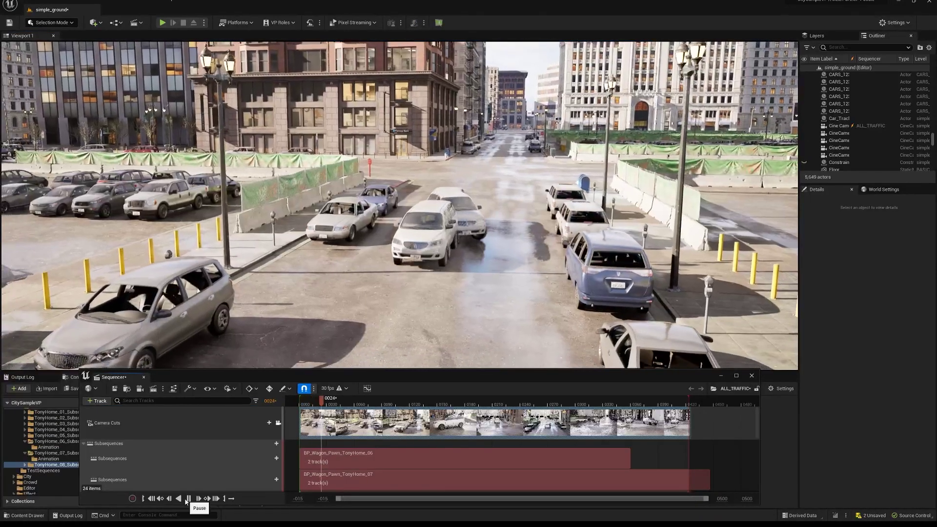